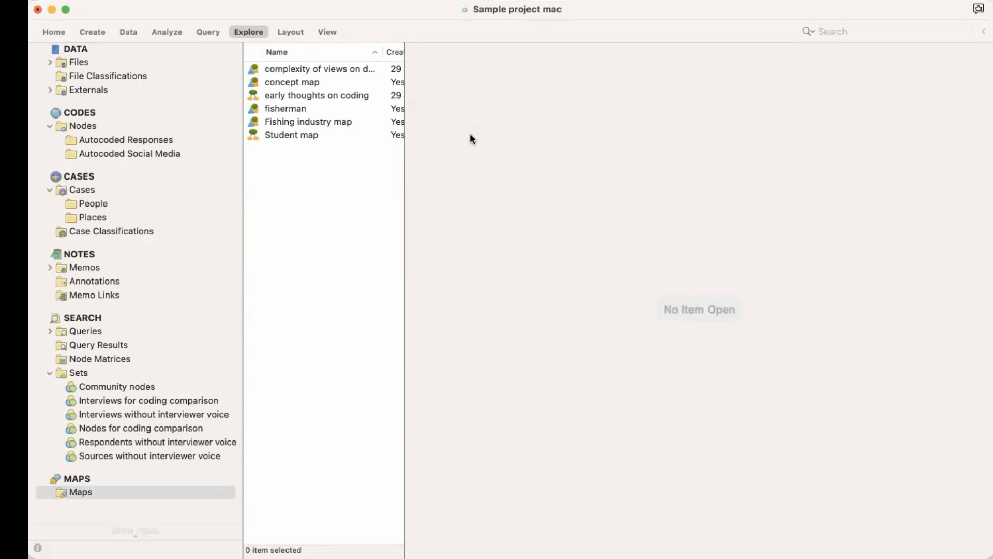
Step: Create a comparison diagram of the first and fourth files in the Interviews folder
click(254, 31)
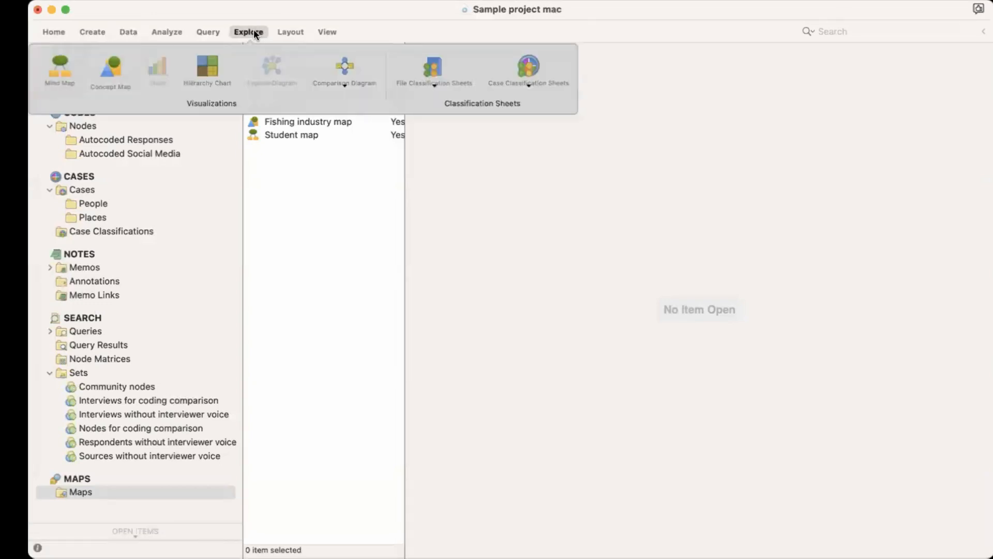
click(349, 80)
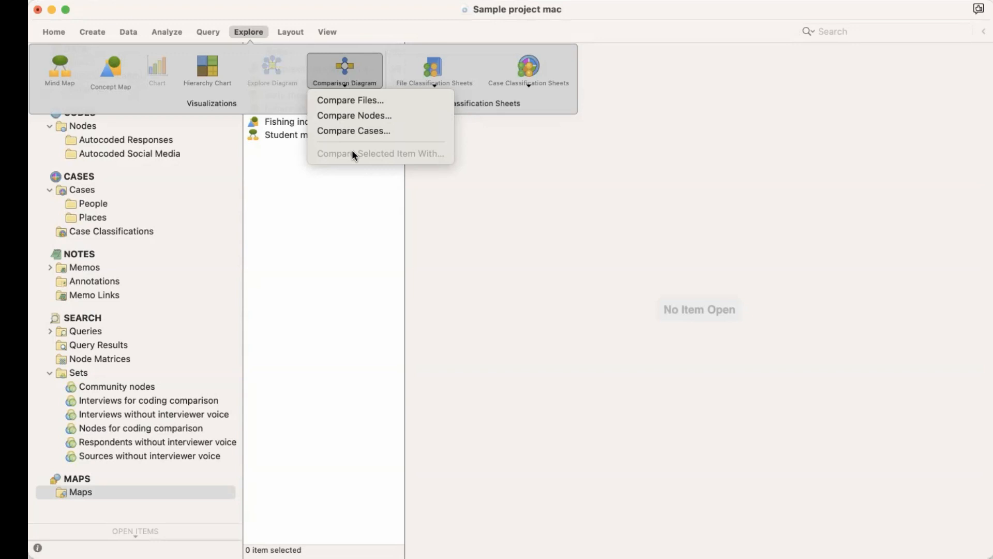
click(351, 100)
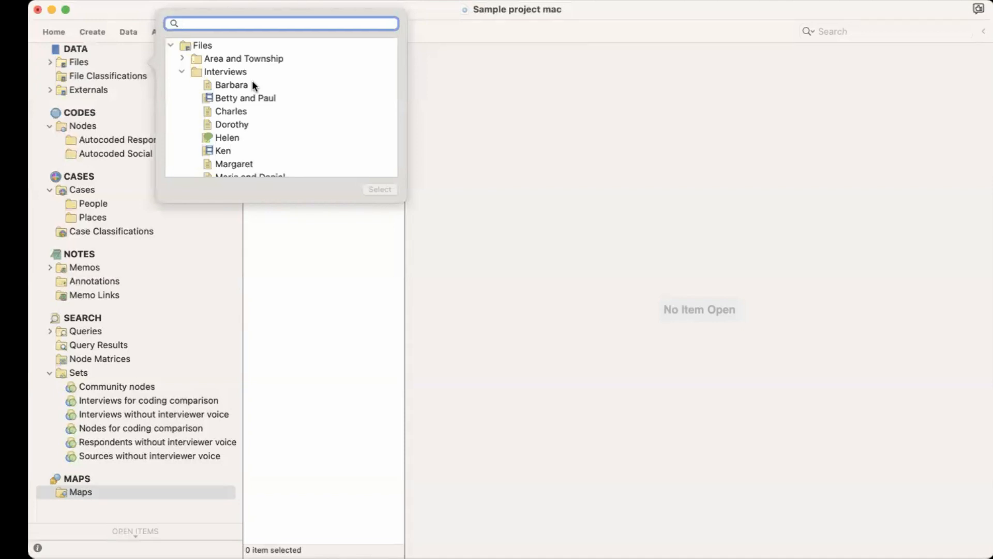
click(240, 87)
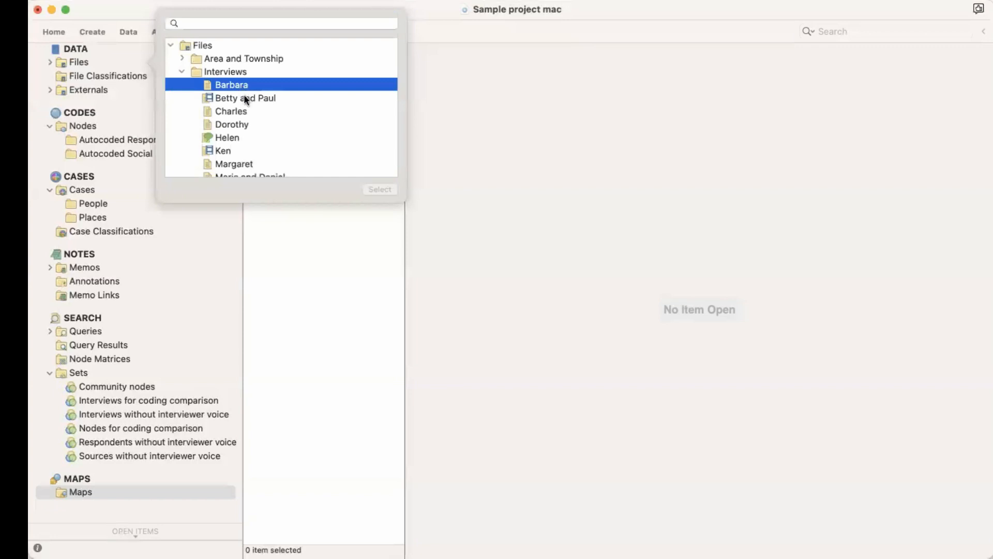
super+click(245, 124)
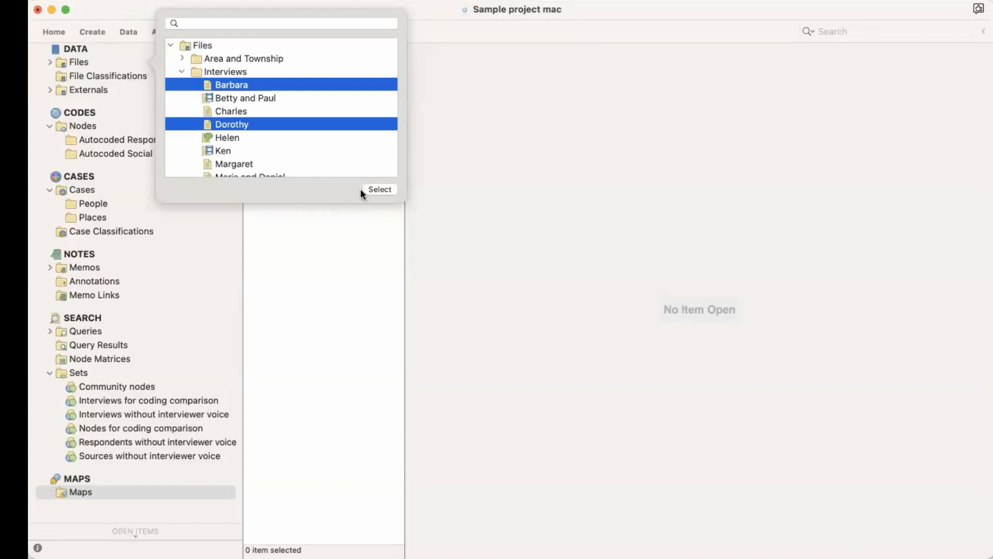
click(373, 190)
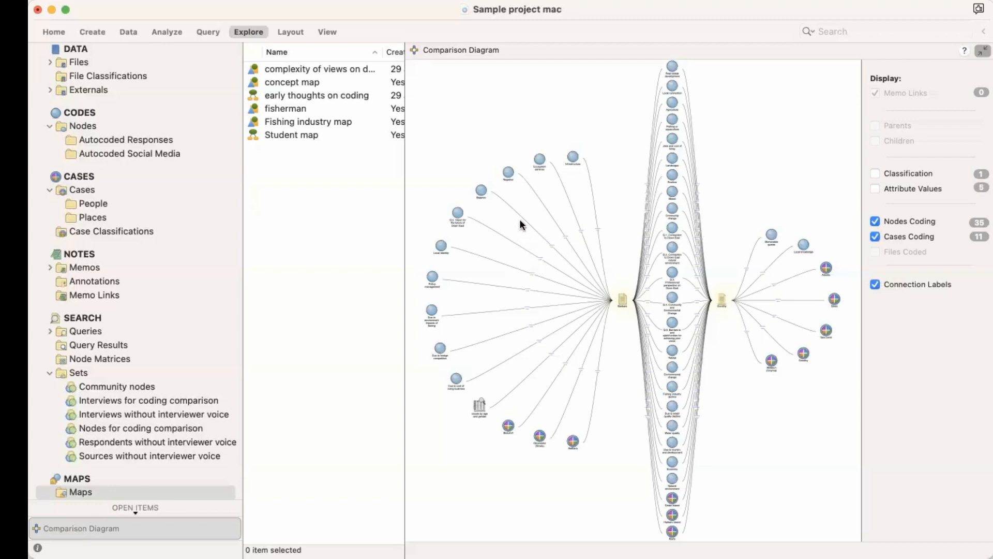
Step: Open the Negative node from the diagram, review its coded references, and return to the comparison diagram
click(507, 173)
double_click(508, 172)
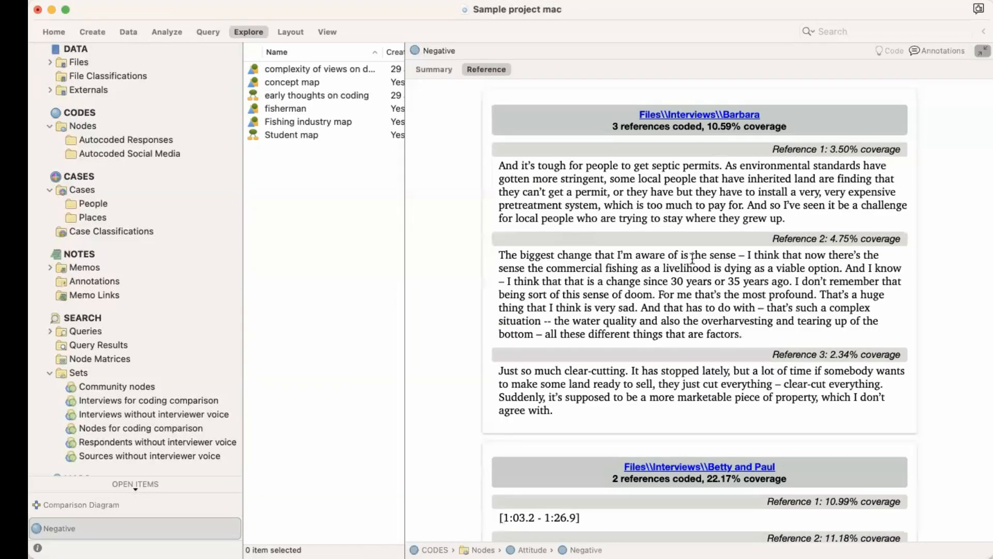
scroll(806, 387, down, 6)
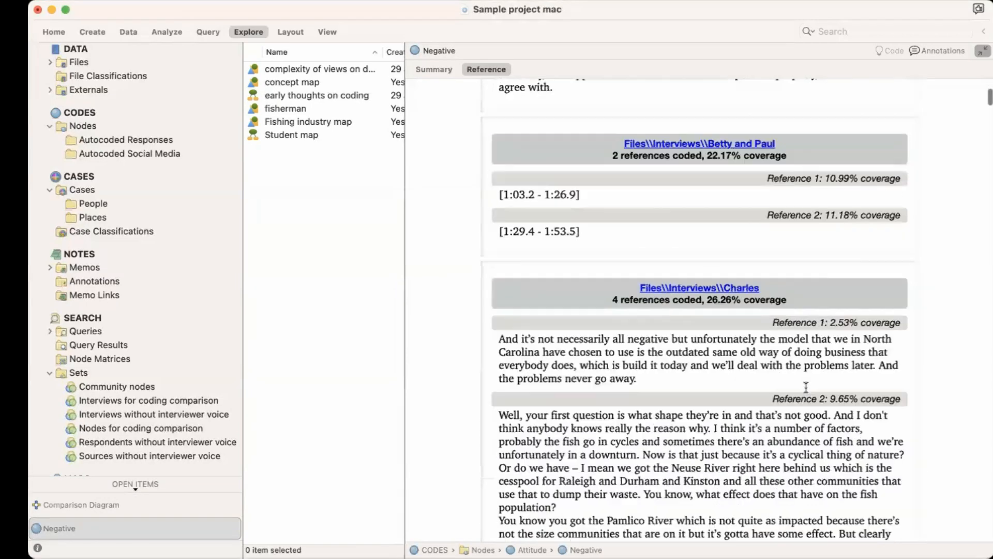
scroll(806, 387, up, 6)
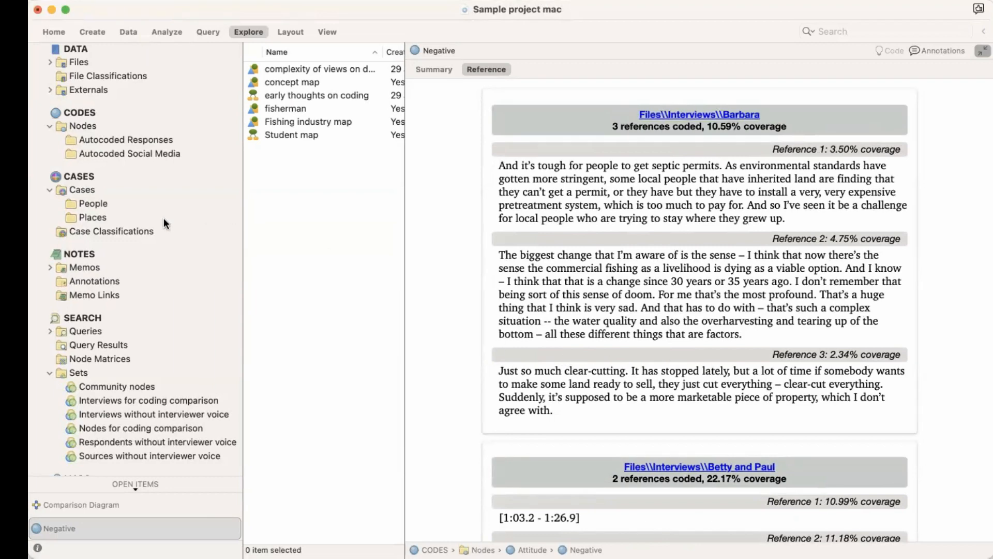
click(109, 505)
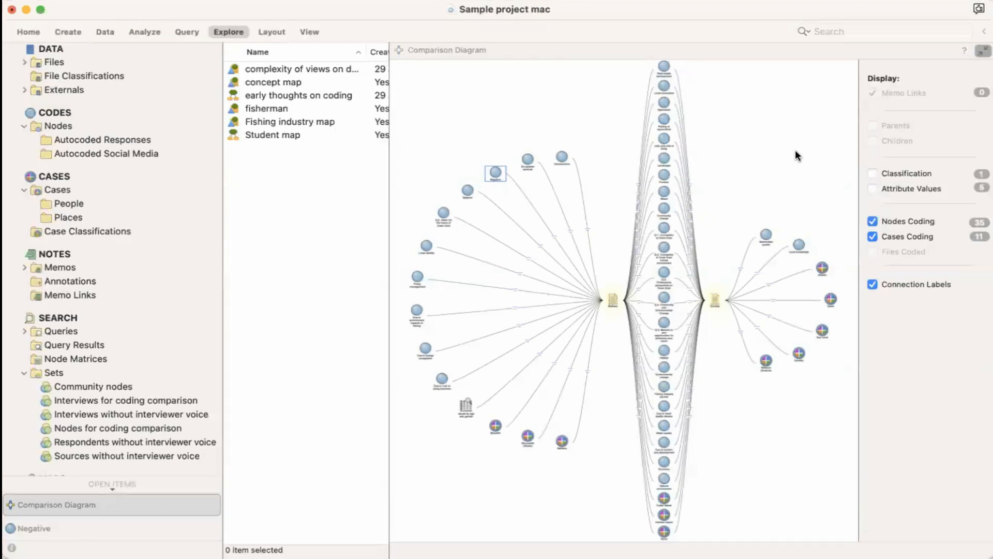
Step: Enlarge the comparison diagram to fill the window and examine the items shared by and unique to each file
click(980, 51)
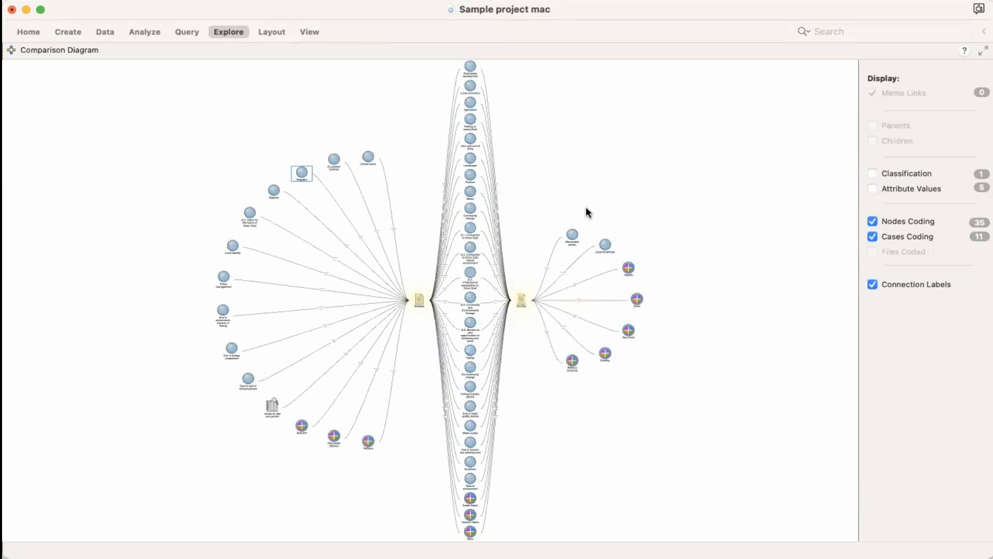
scroll(586, 207, up, 5)
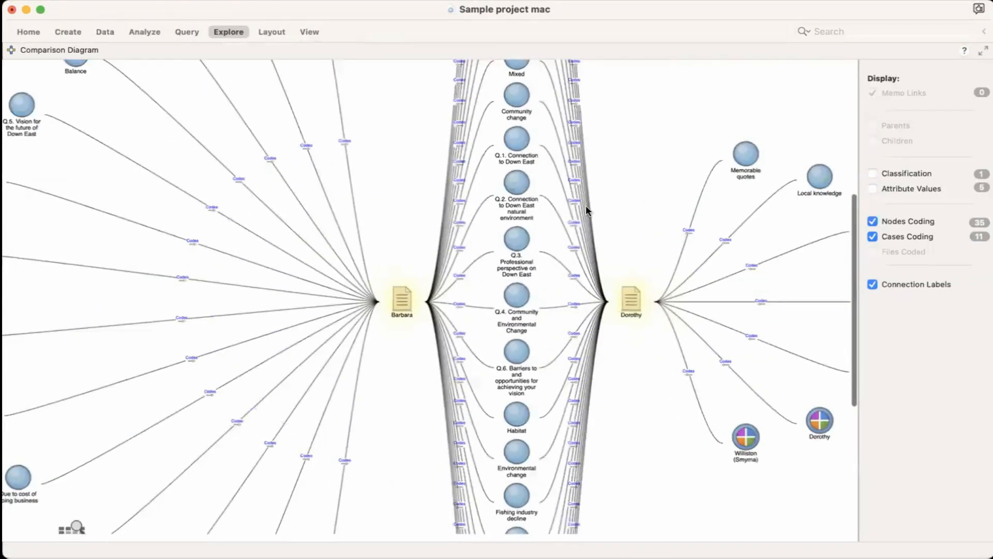
scroll(587, 210, down, 8)
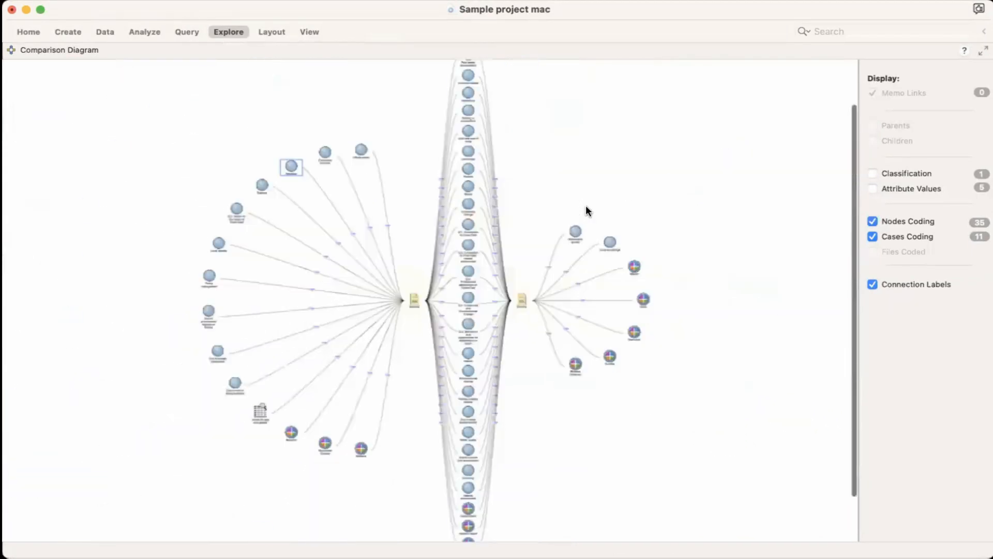
scroll(587, 210, down, 2)
scroll(586, 210, up, 8)
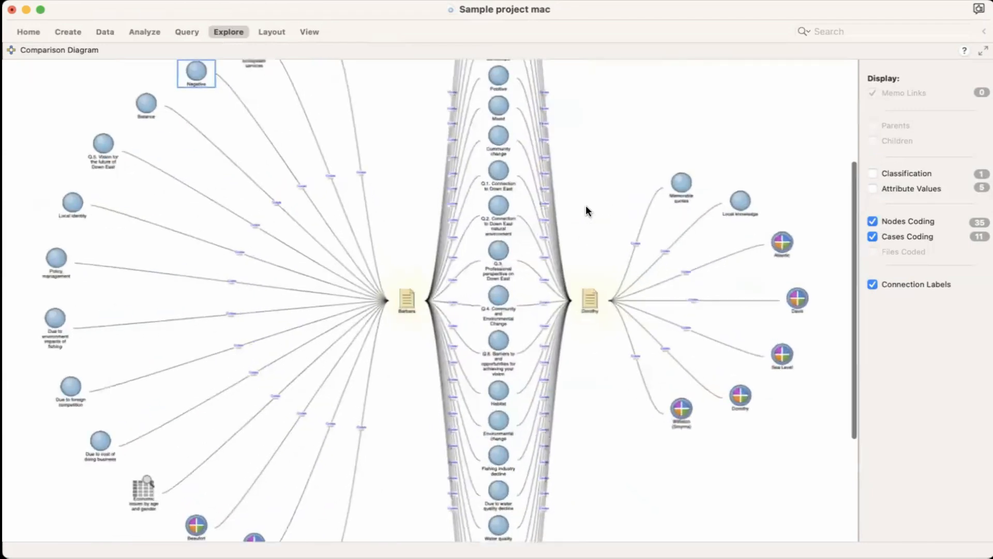
scroll(585, 210, up, 2)
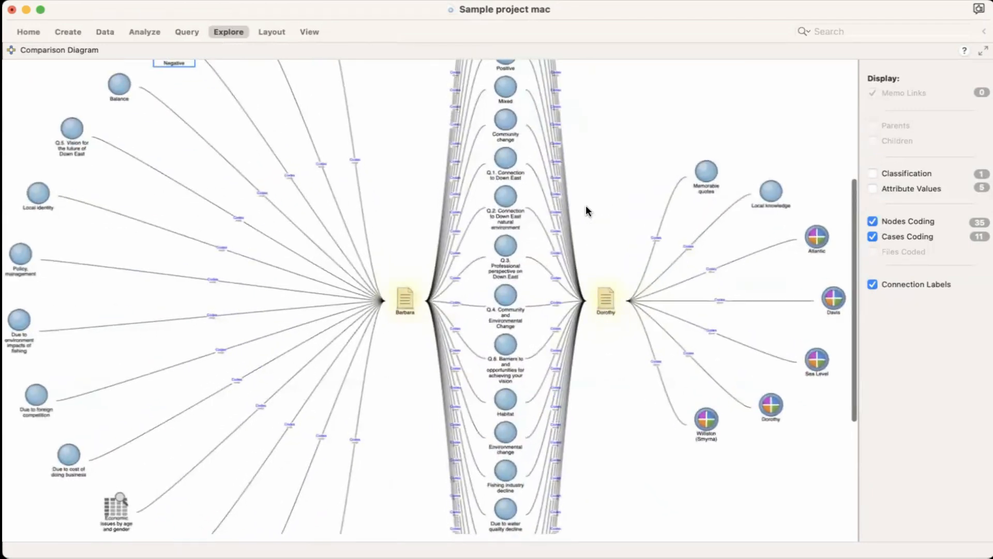
scroll(586, 210, down, 5)
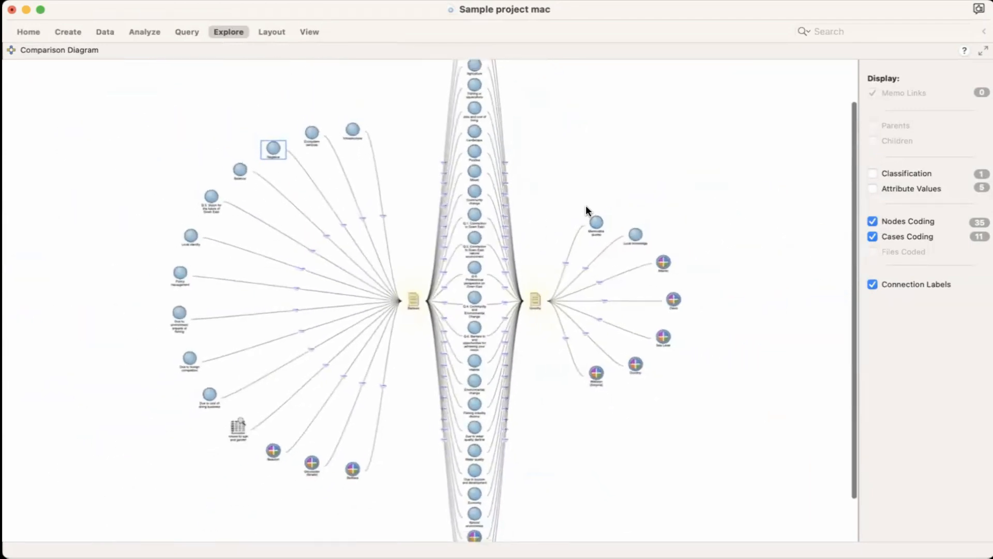
scroll(586, 210, down, 2)
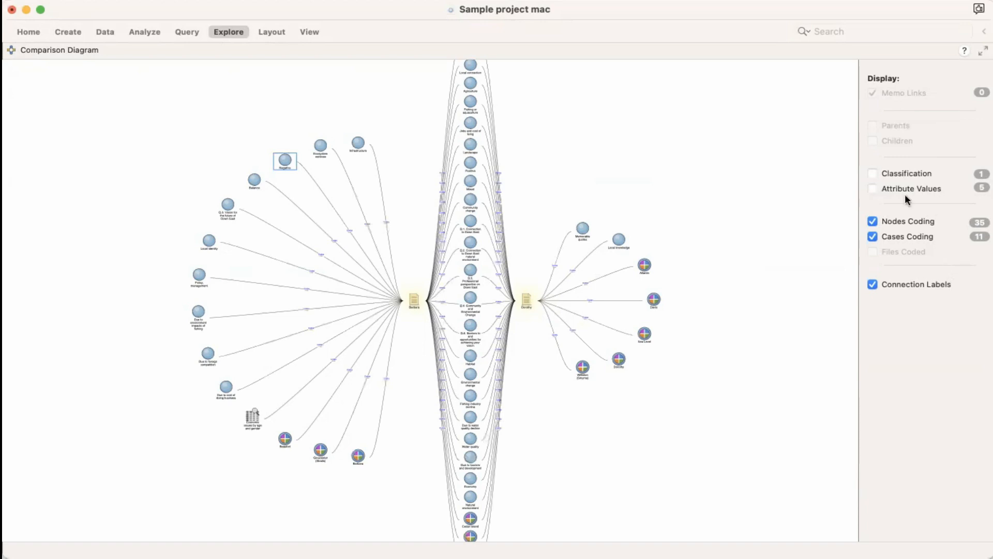
Step: Preview the classification briefly and hide the connection labels, nodes coding and cases coding in the comparison diagram
click(872, 176)
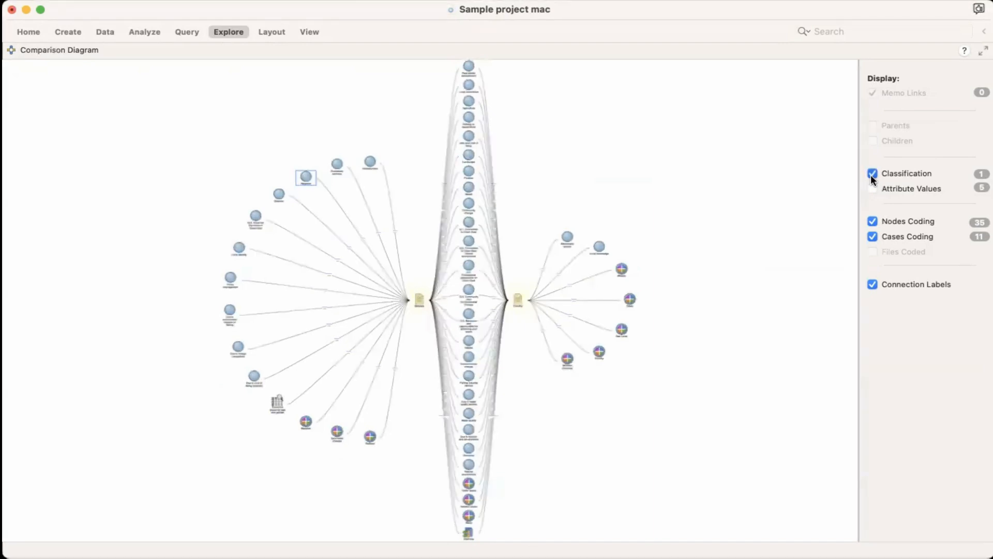
click(872, 175)
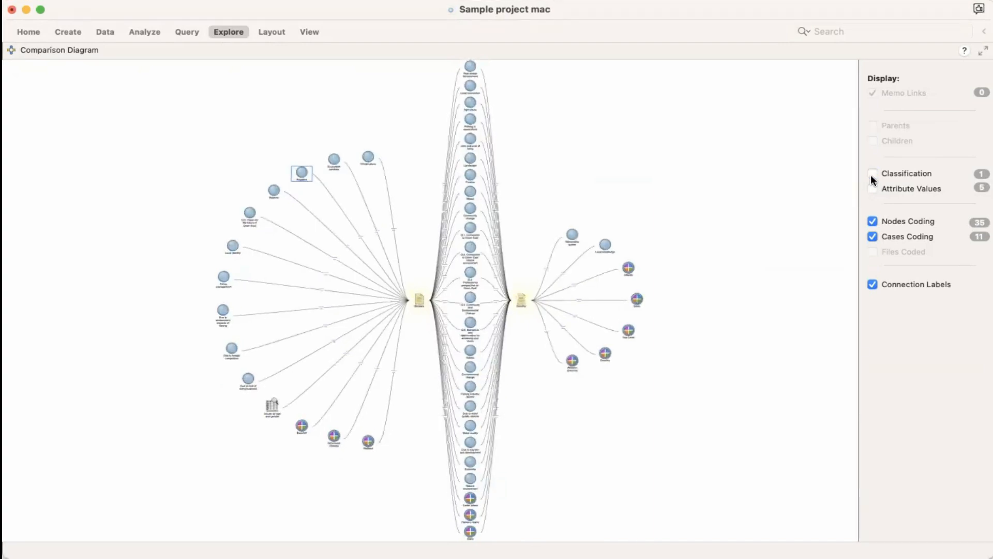
click(873, 284)
click(872, 222)
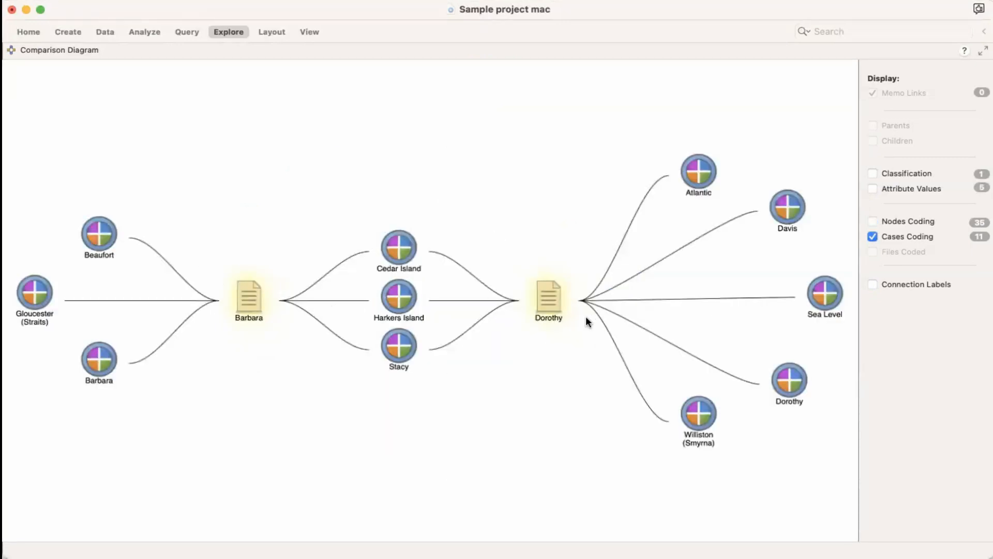
click(873, 234)
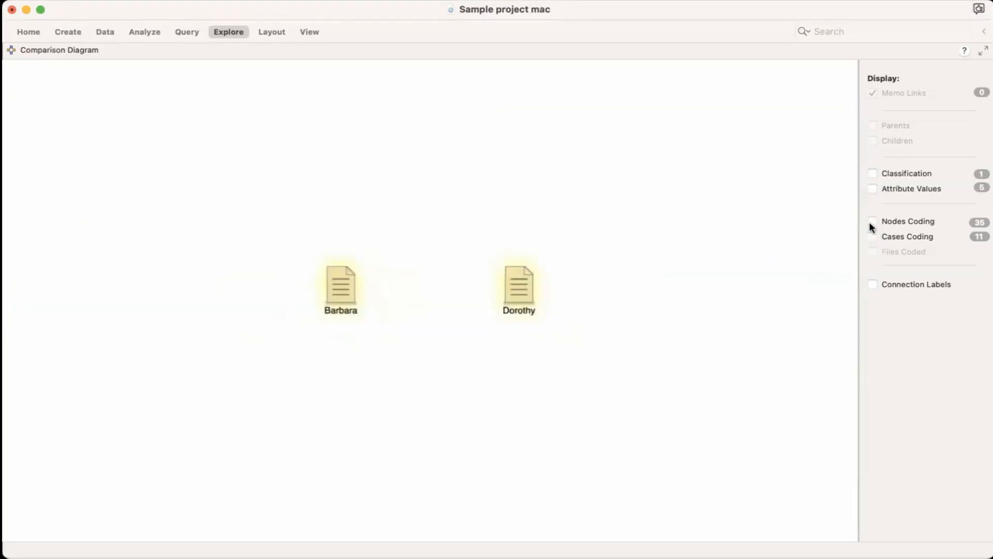
Step: Preview nodes coding alone, display only attribute values and classification in the diagram, and restore the side panes
click(872, 222)
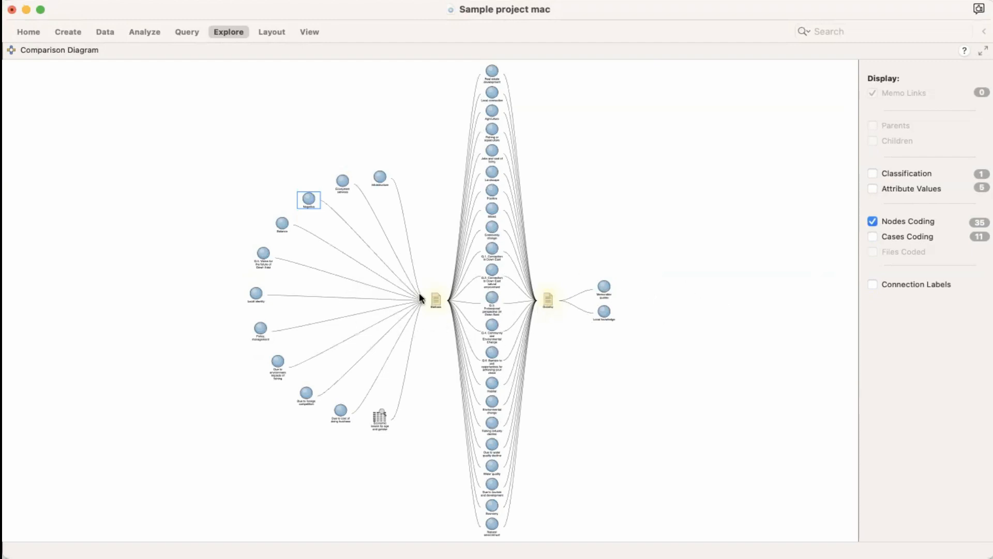
click(872, 221)
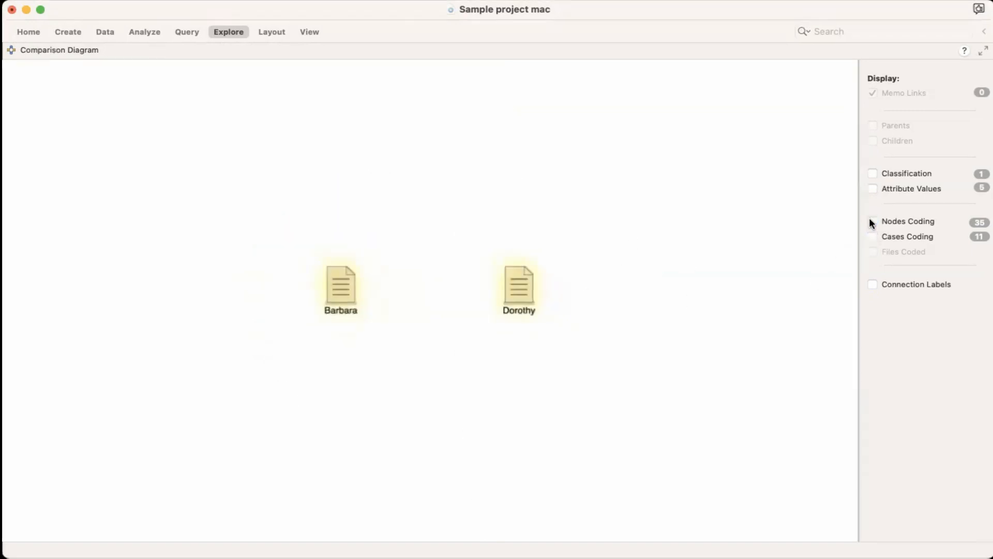
click(873, 188)
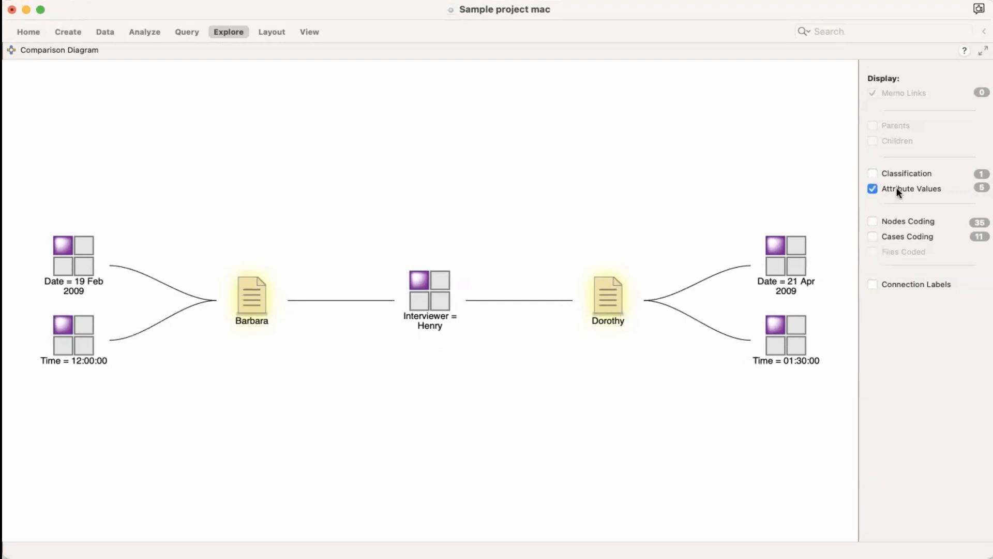
click(872, 173)
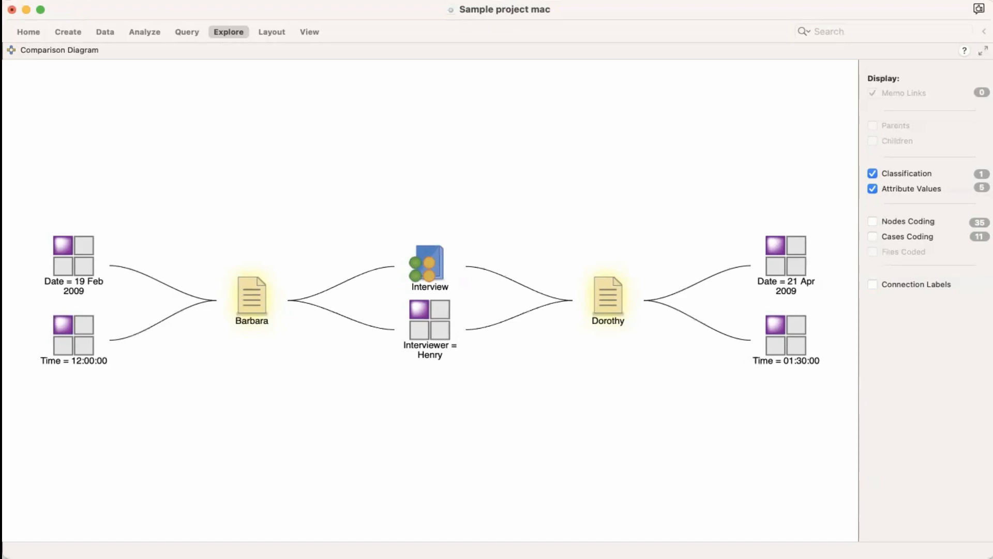
click(983, 50)
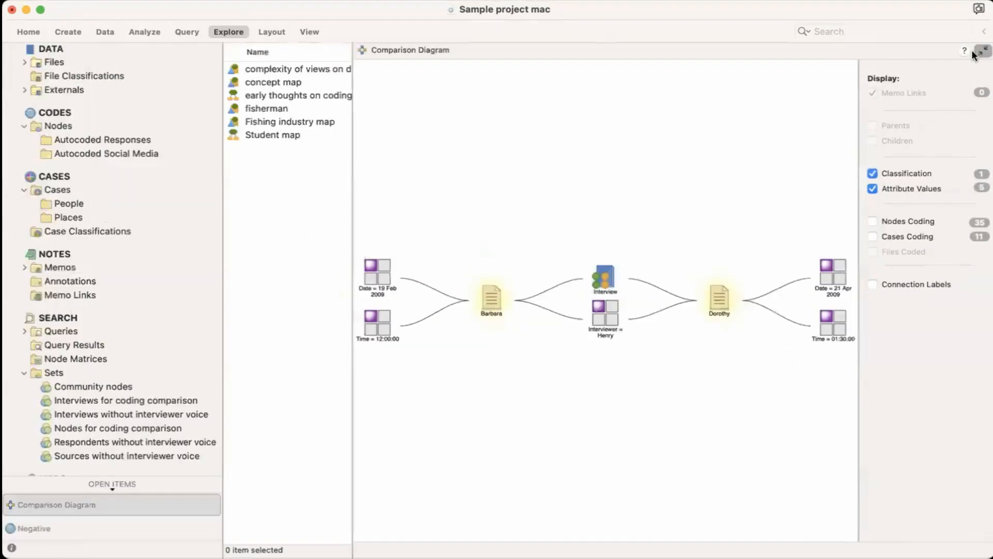
Step: Create a comparison diagram of the Local identity and Local knowledge nodes under Sense of community Down East
click(238, 32)
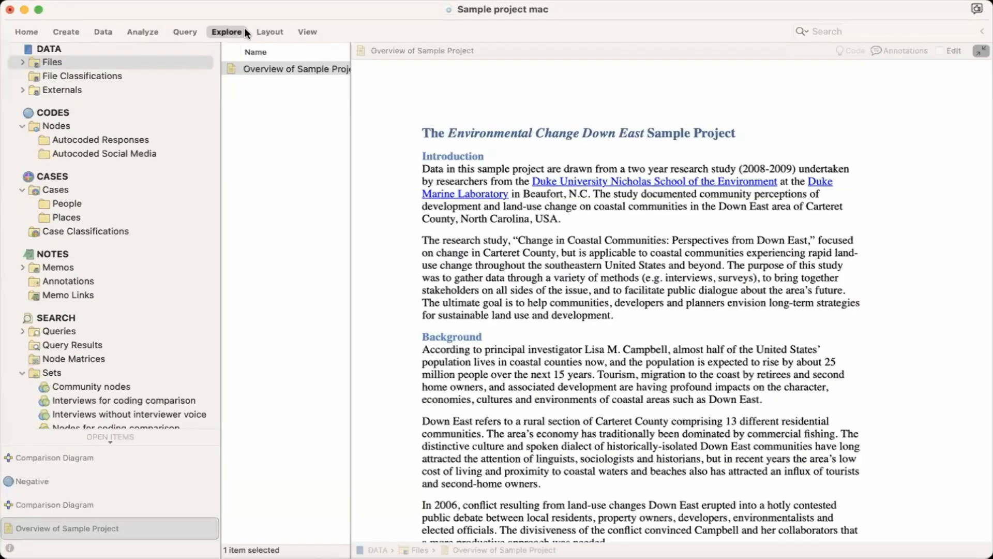
click(236, 30)
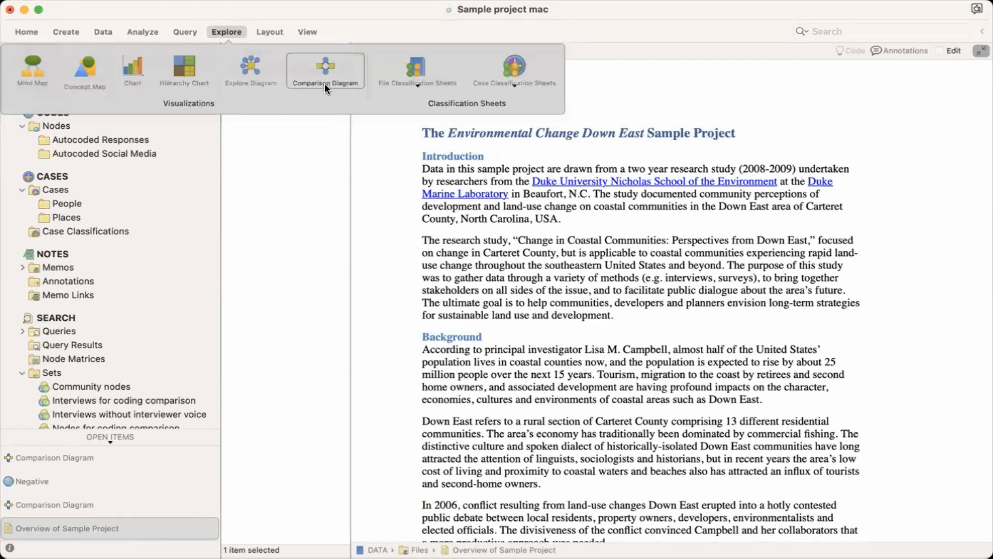
click(324, 82)
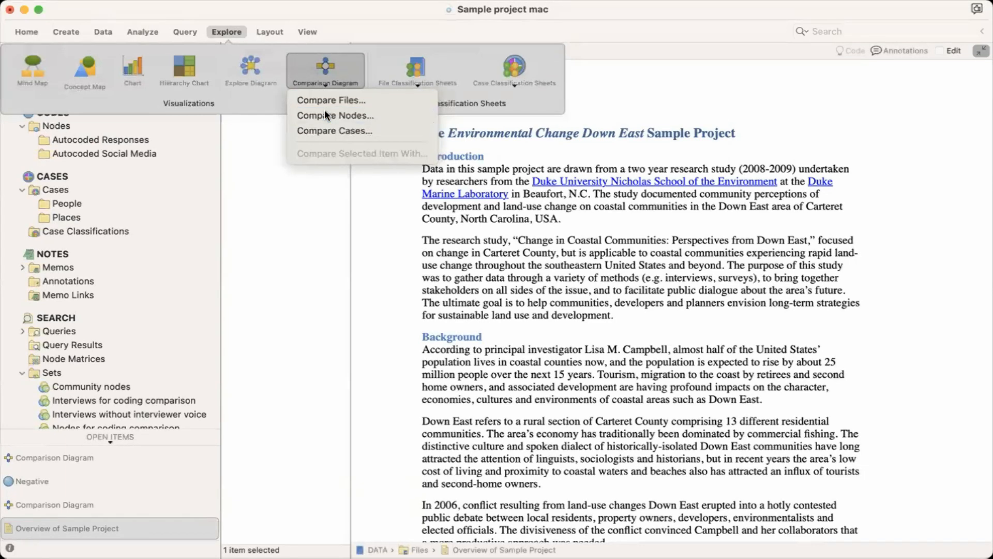
click(325, 112)
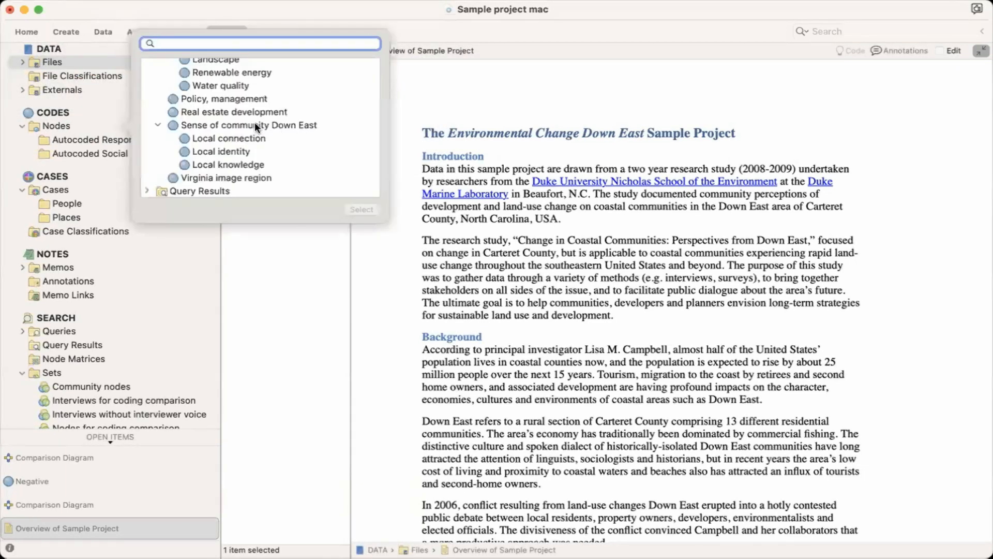
scroll(255, 121, down, 1)
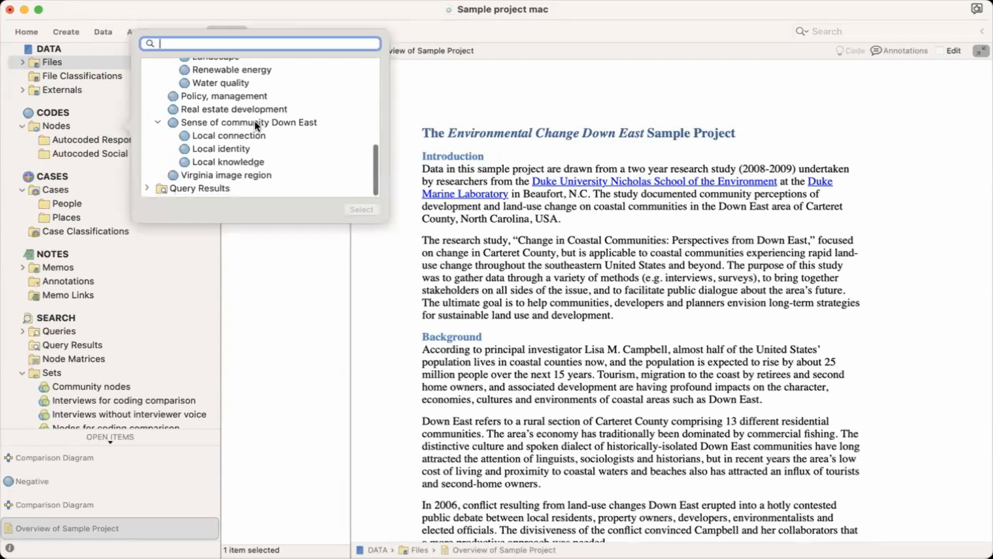
scroll(255, 120, up, 2)
scroll(254, 120, down, 1)
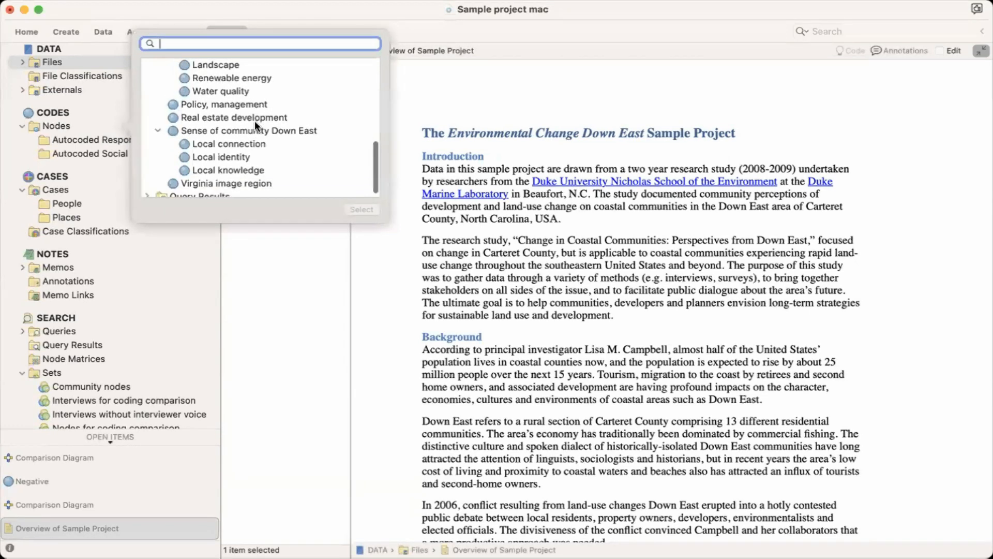
click(205, 154)
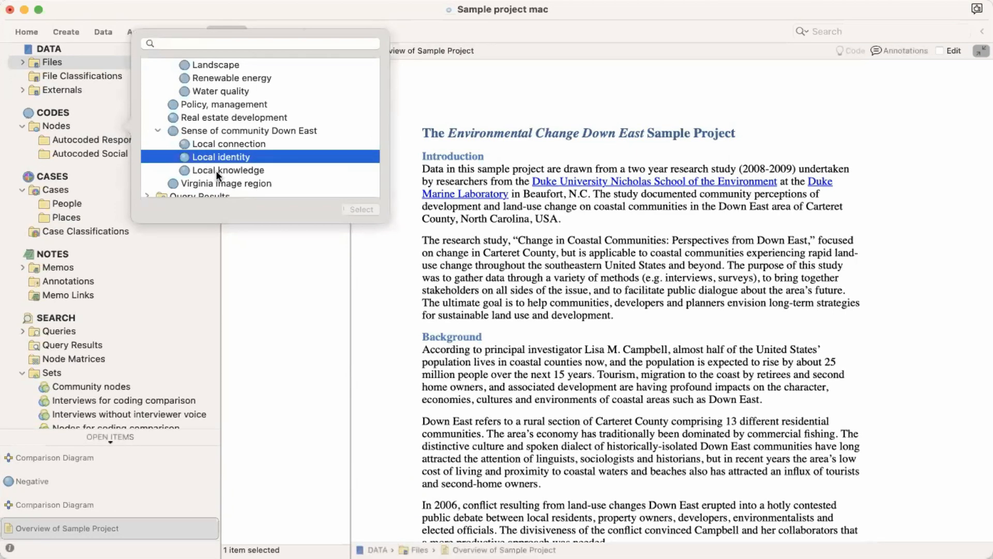
shift+click(216, 170)
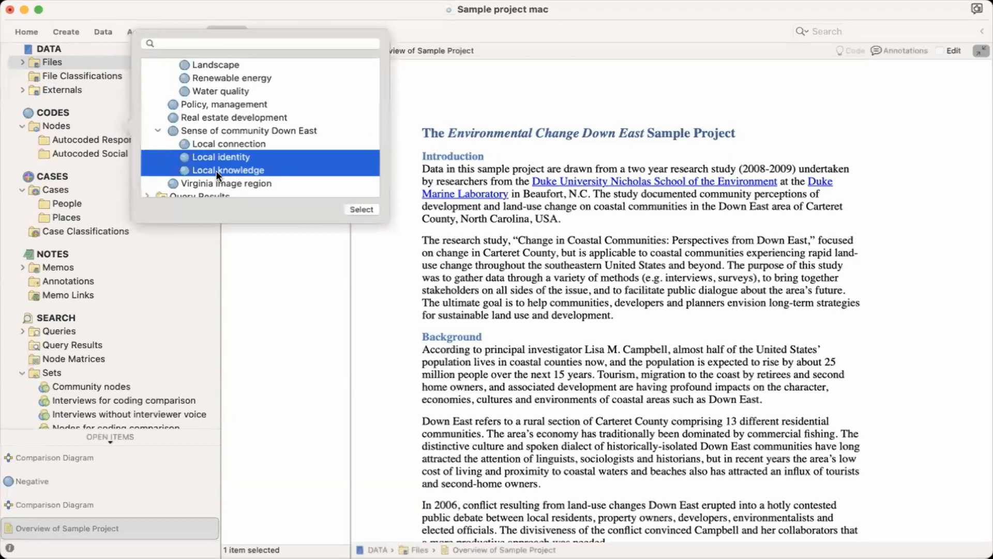
click(361, 210)
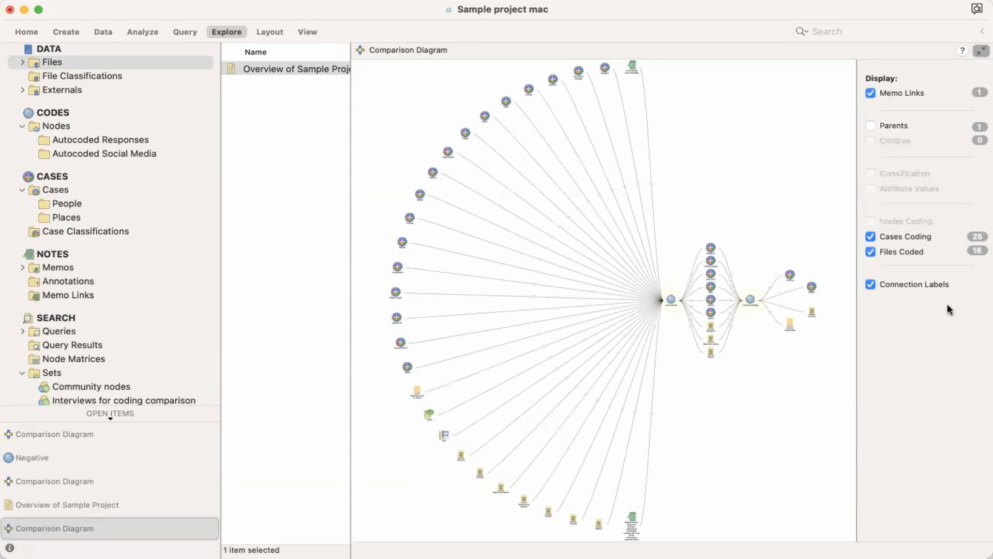
Step: Hide the files coded and connection labels in the node comparison diagram and display the parents
click(869, 251)
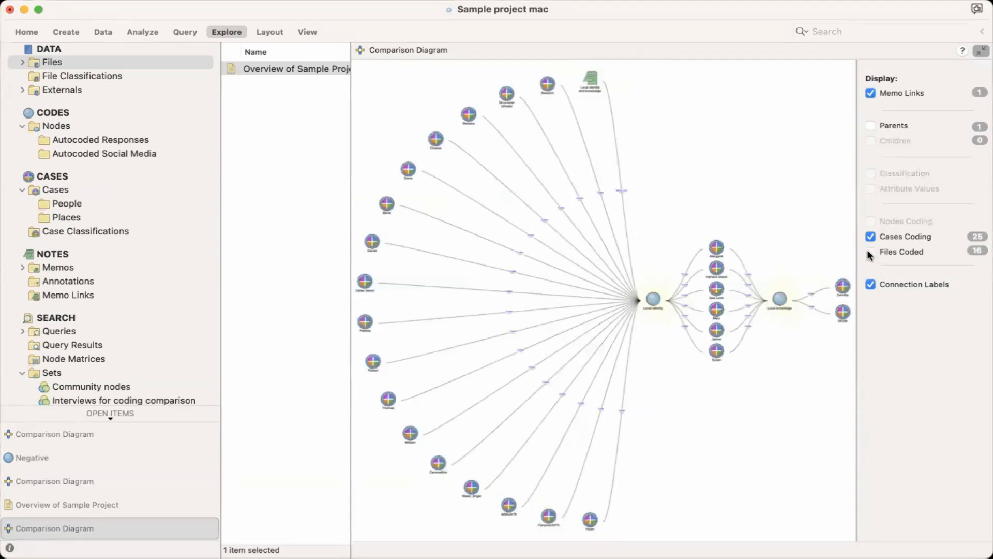
click(871, 283)
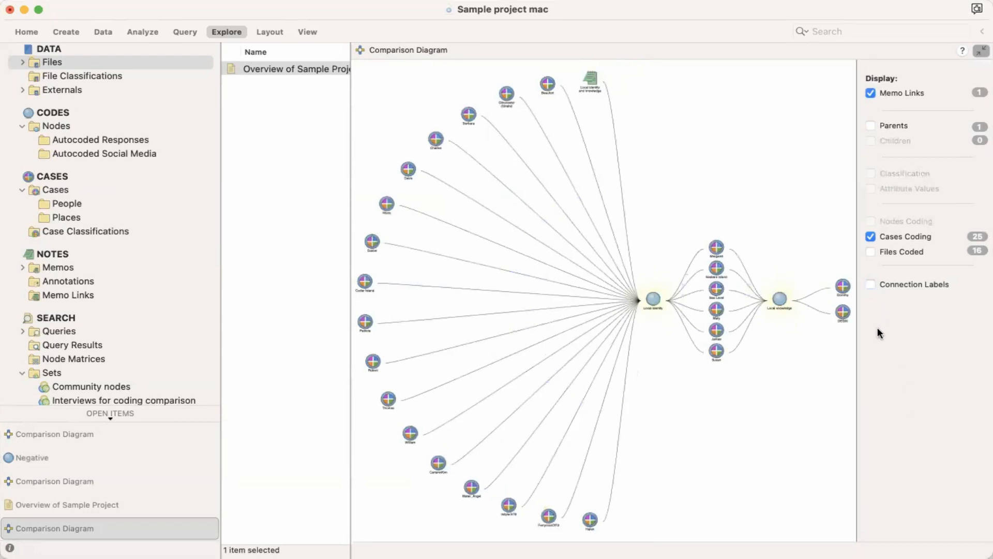
click(871, 127)
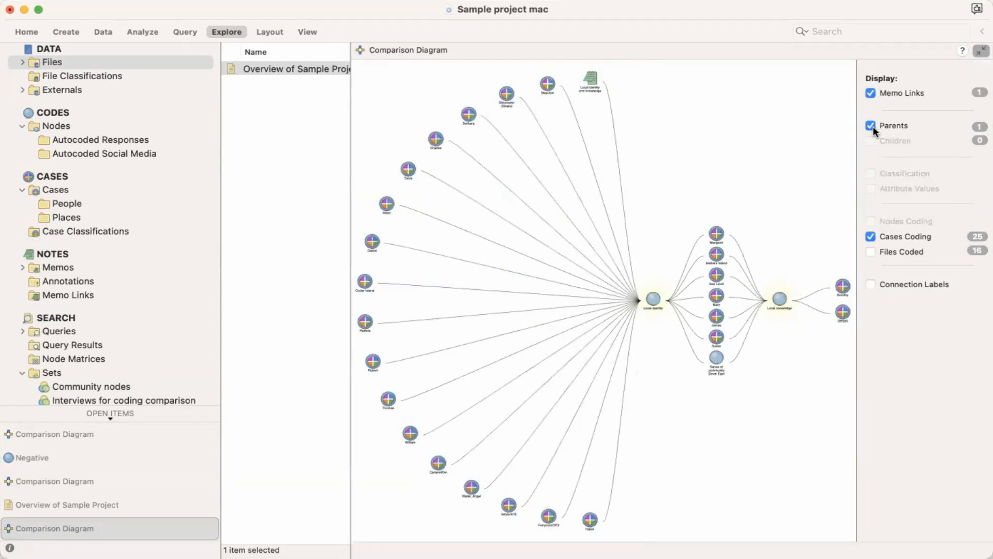
click(872, 125)
click(871, 126)
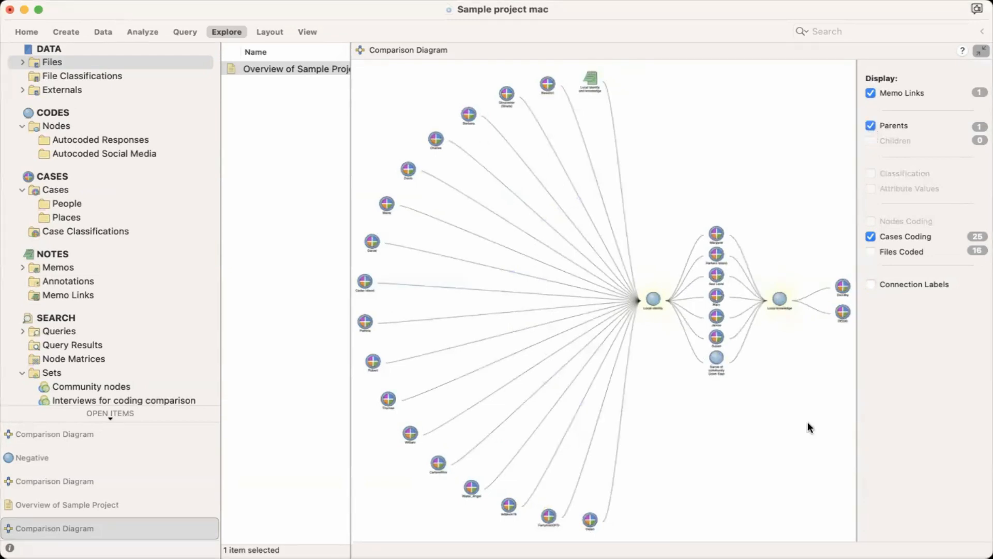
Step: Examine the items shared by Local identity and Local knowledge, and hide the parents and cases coding
scroll(753, 403, up, 5)
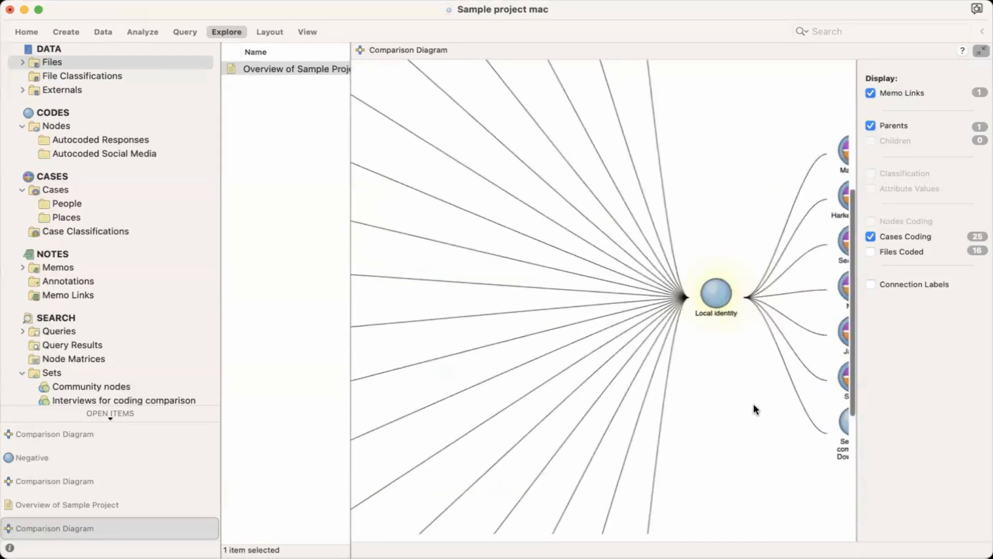
scroll(753, 402, right, 3)
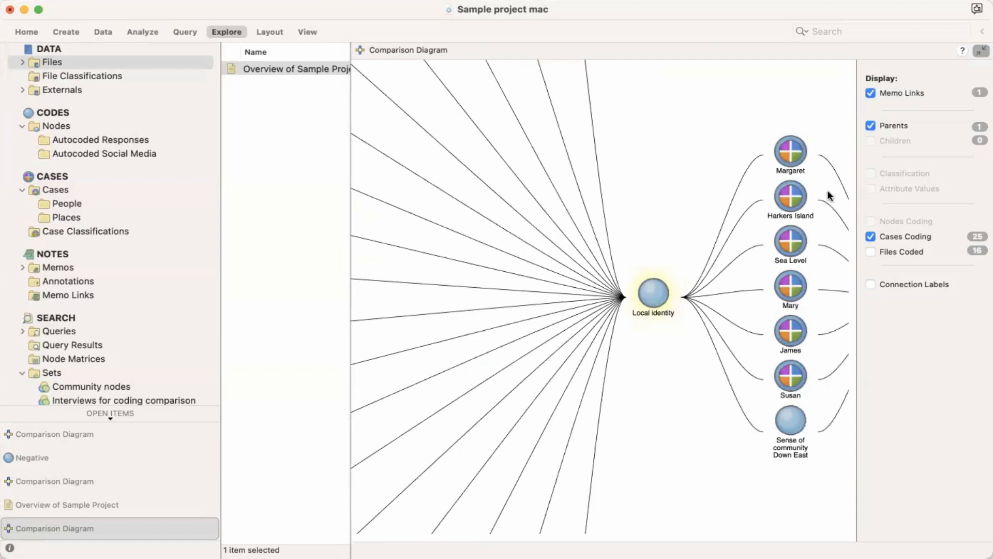
click(871, 127)
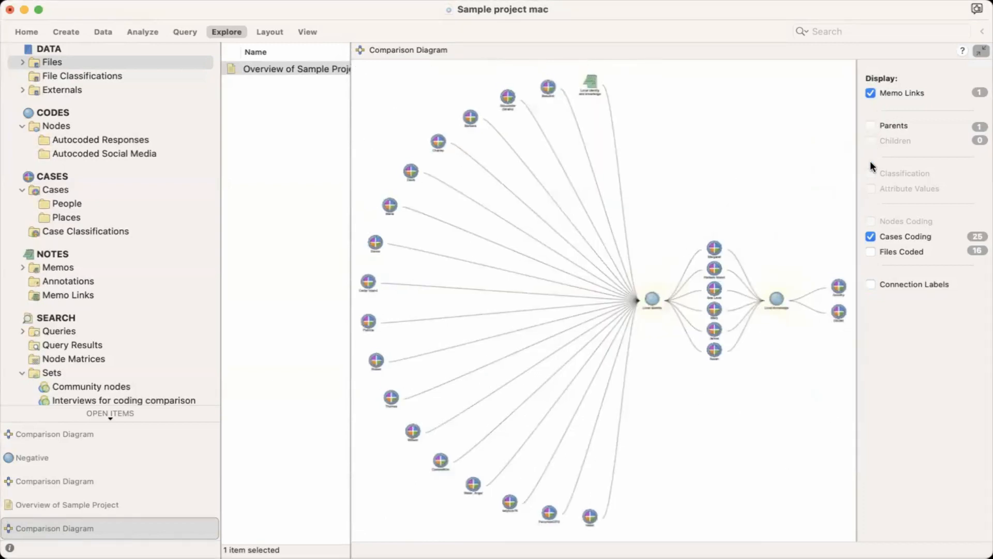
click(871, 236)
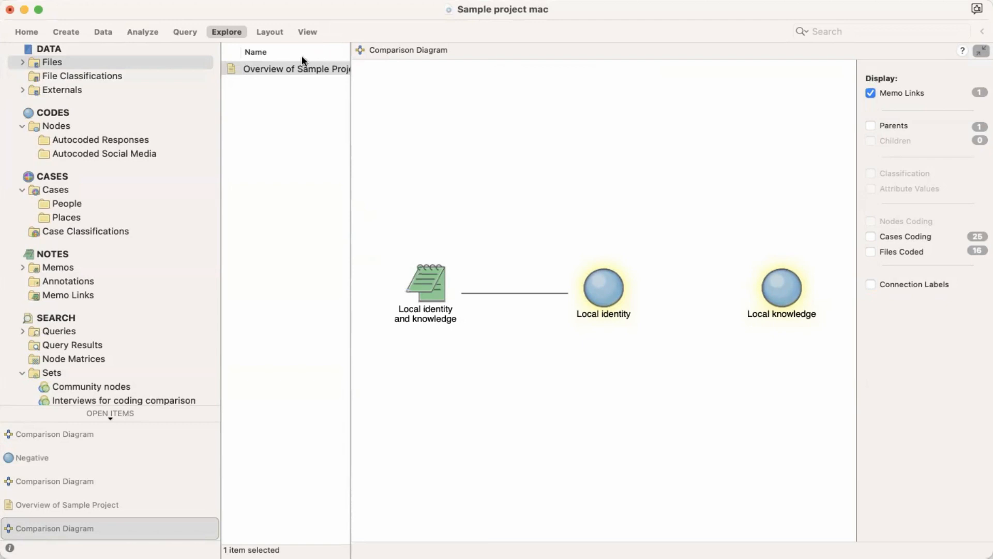
Step: Create a comparison diagram of the first and fifth cases listed under Interview Participants in the People folder
click(233, 30)
click(328, 76)
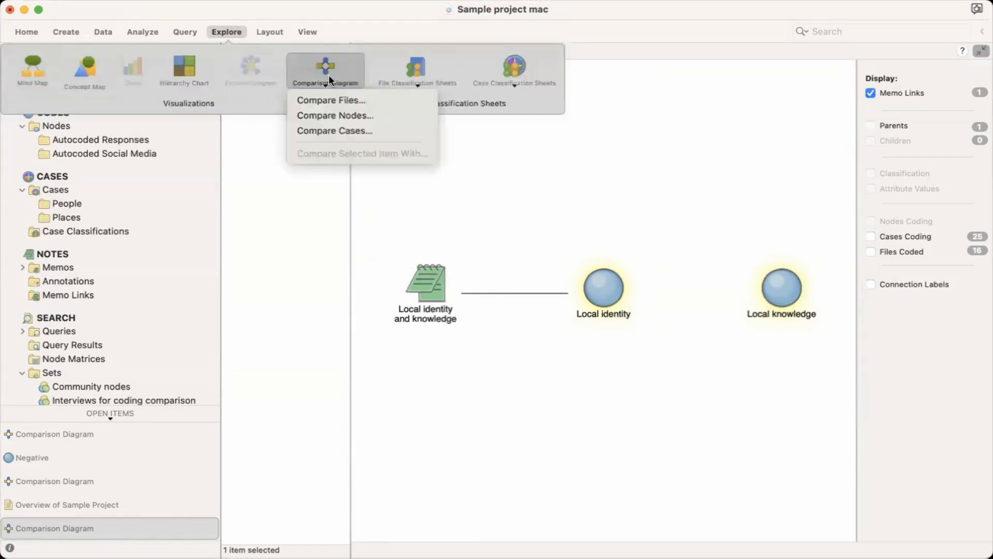
click(340, 132)
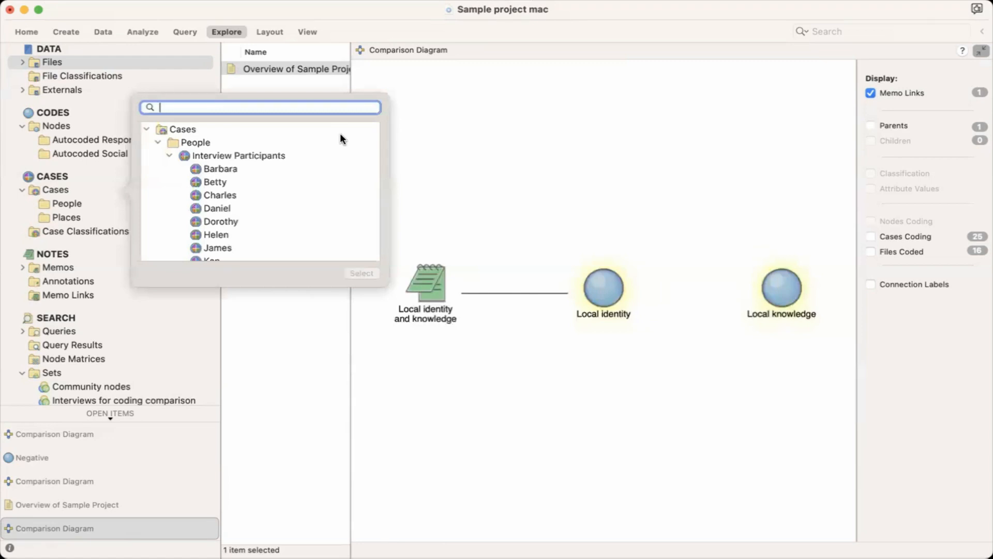
click(243, 170)
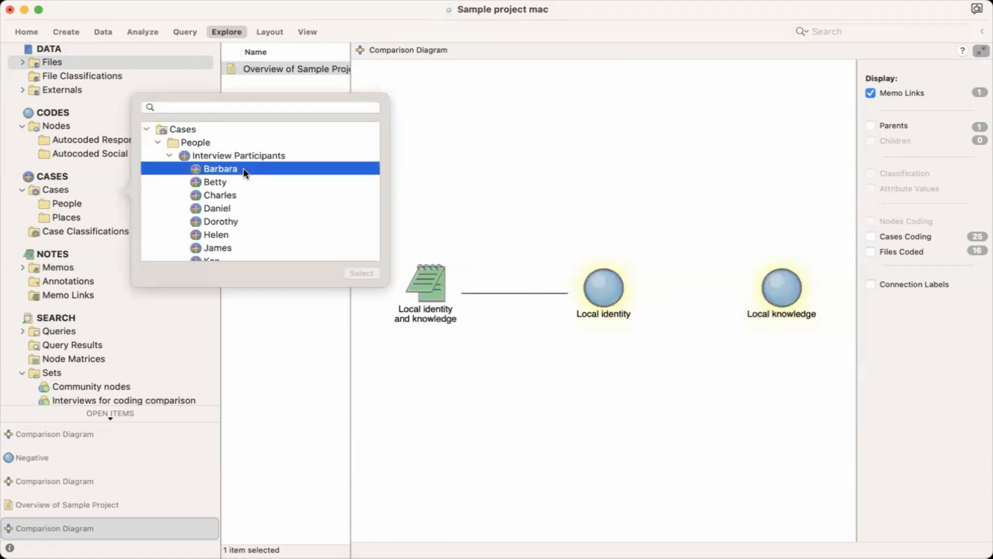
super+click(228, 221)
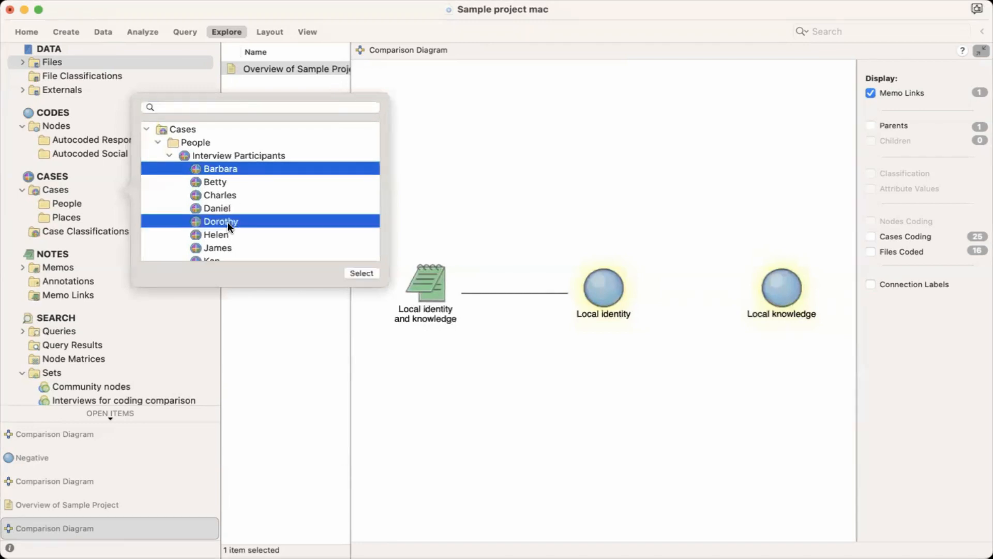
click(356, 271)
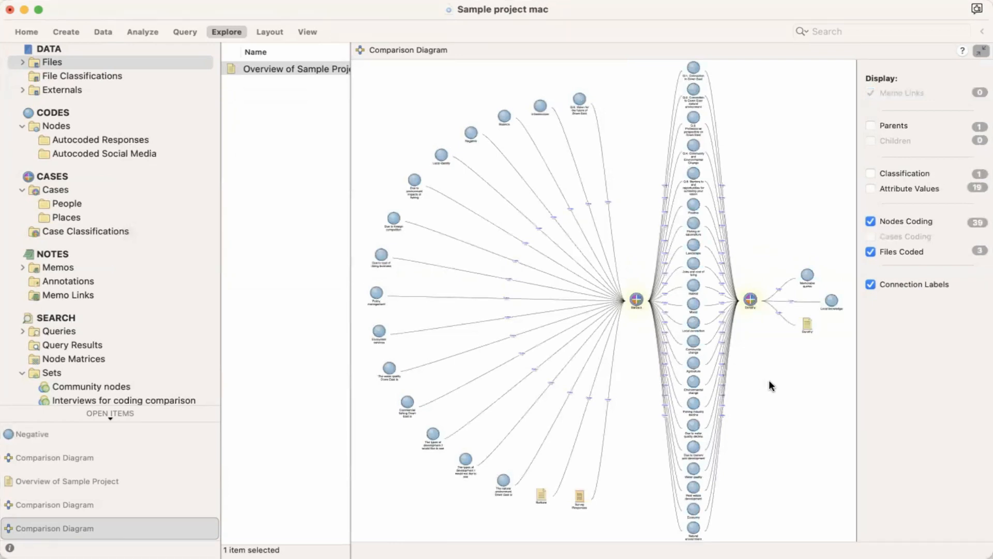
Step: Hide nodes coding, files coded and connection labels in the case comparison diagram, and display attribute values and classification
click(871, 221)
click(871, 251)
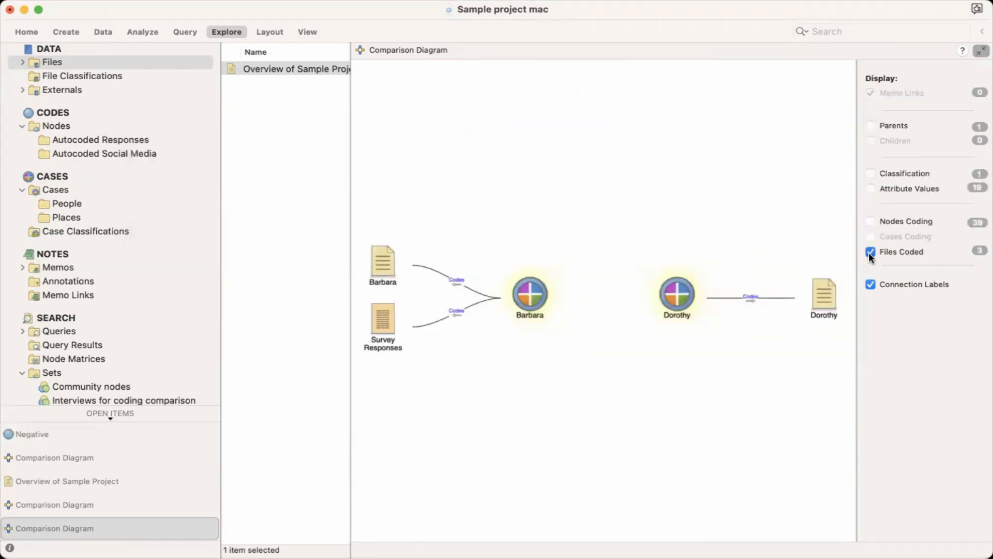
click(872, 188)
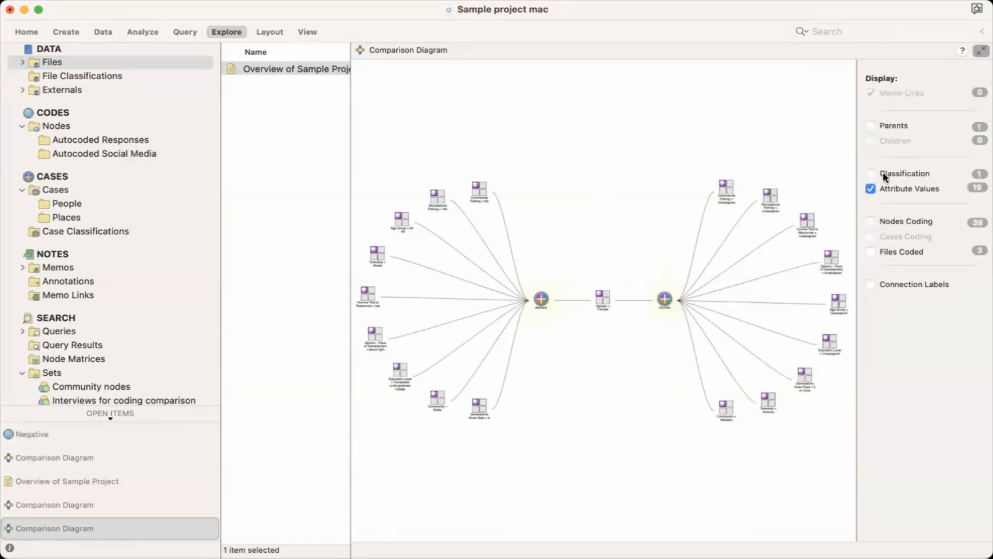
click(872, 172)
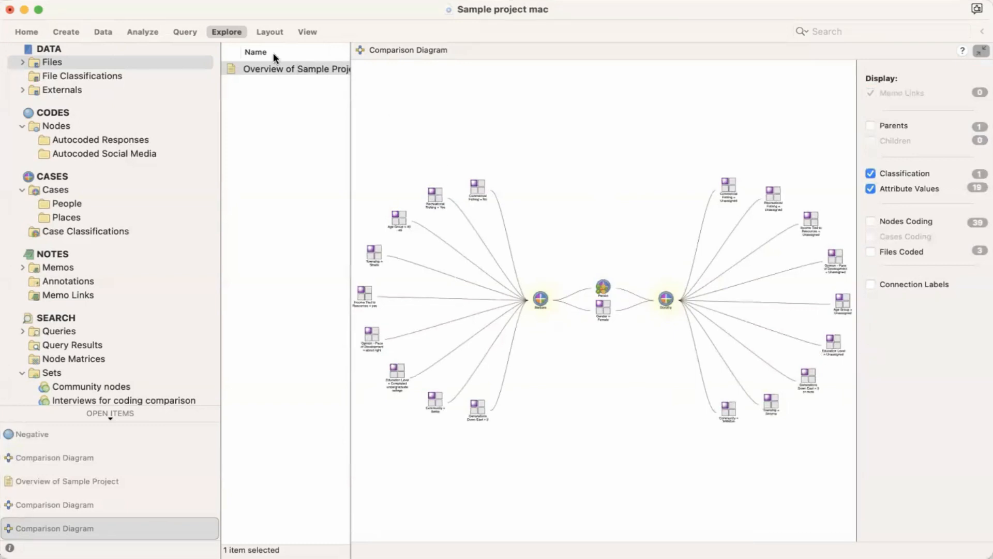
click(234, 30)
click(326, 78)
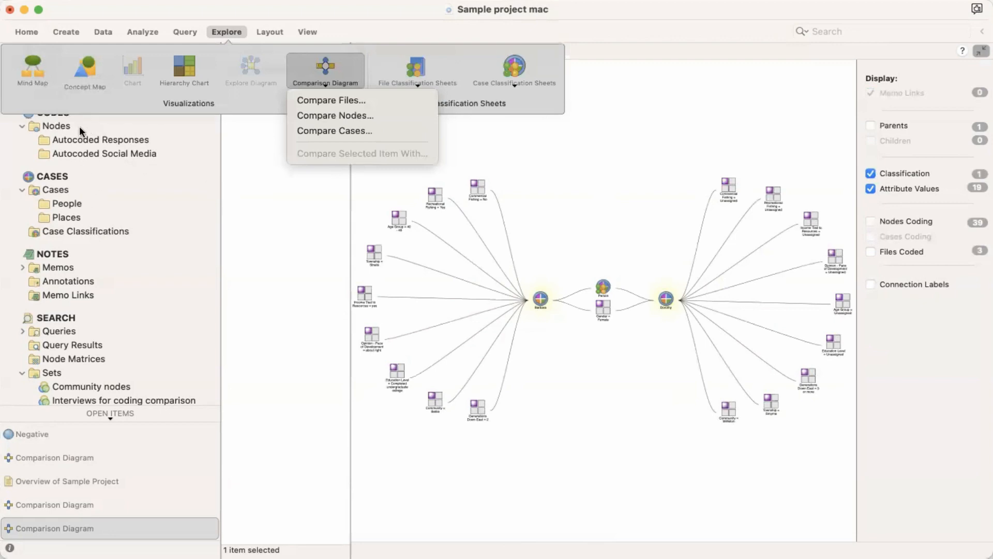
click(287, 197)
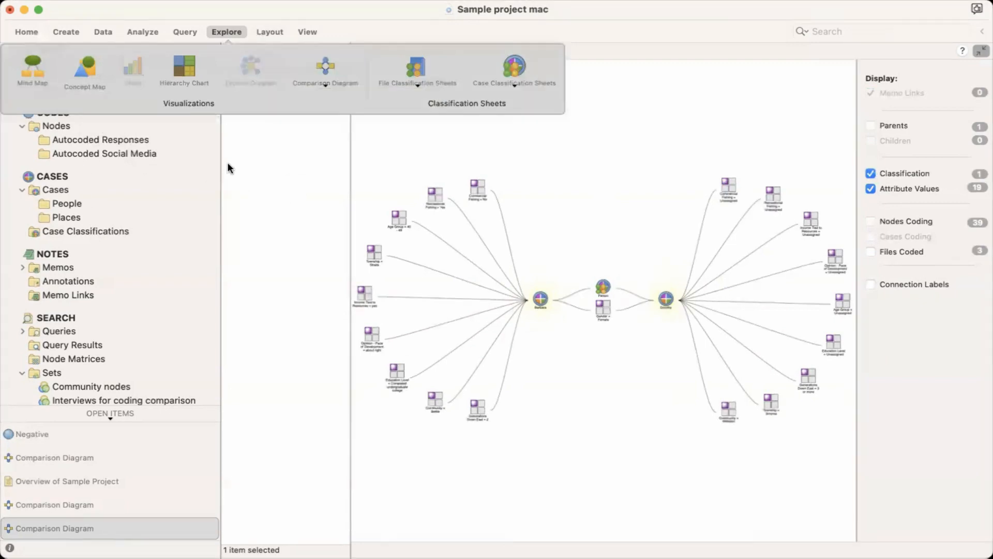
click(738, 97)
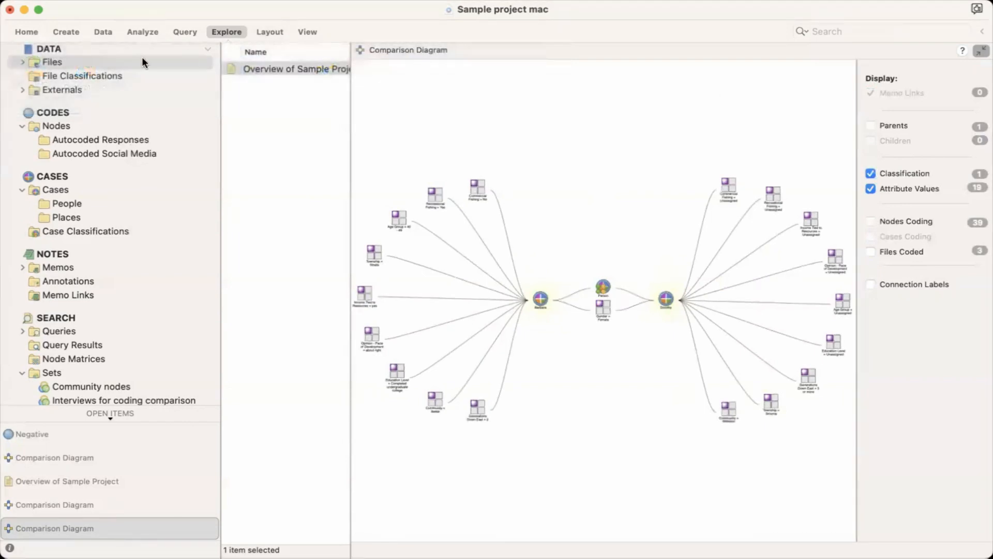
Step: Open the Community nodes set in the Sets folder and widen its item list
click(51, 62)
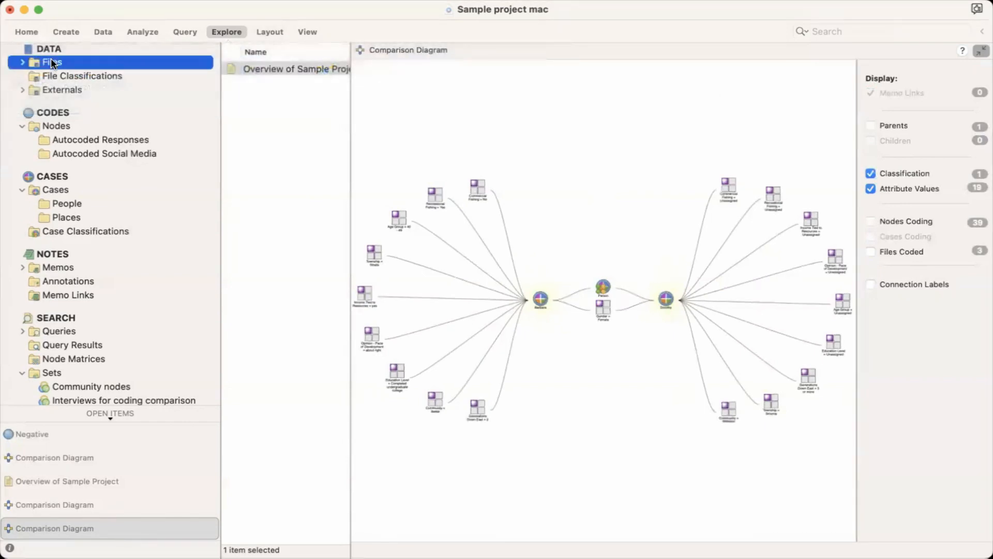
click(22, 62)
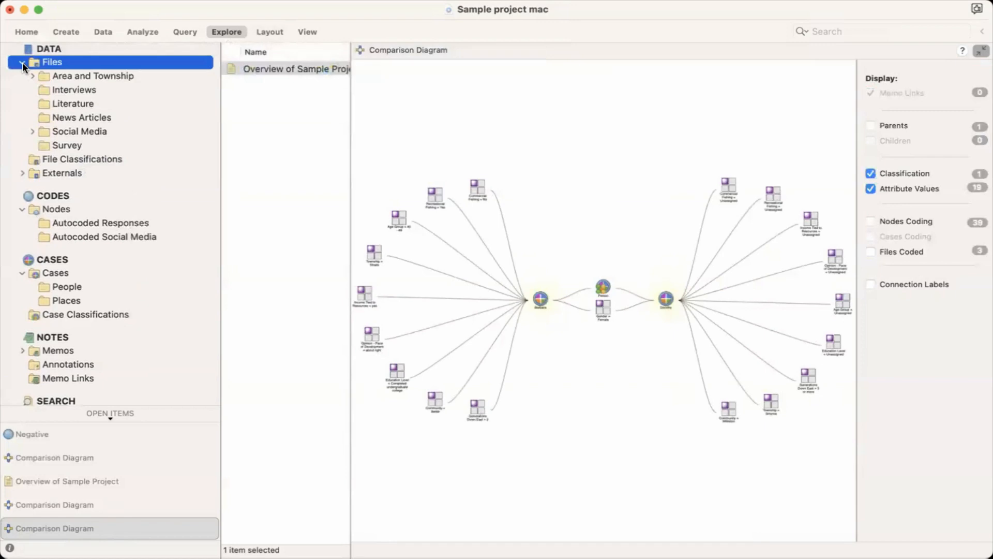
click(23, 62)
scroll(27, 66, down, 5)
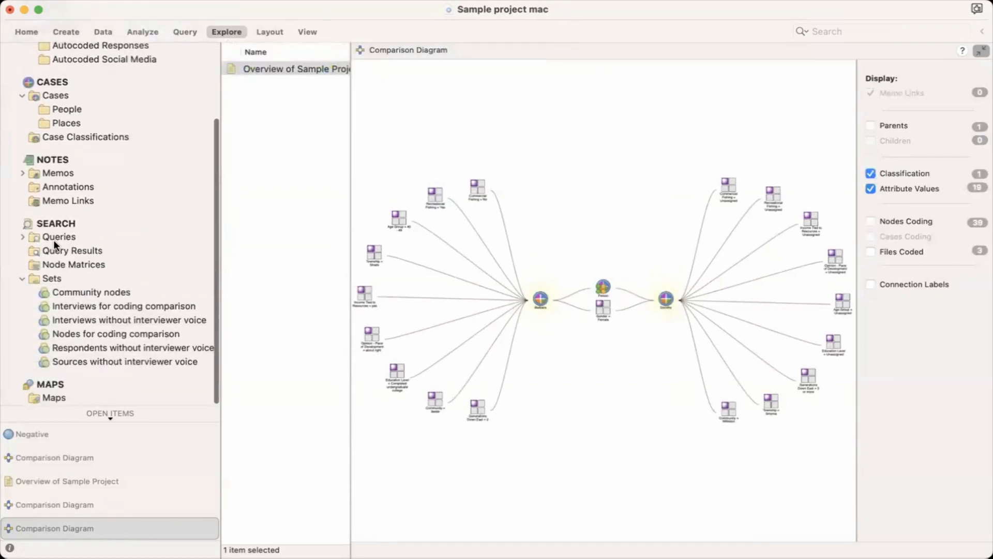
click(53, 278)
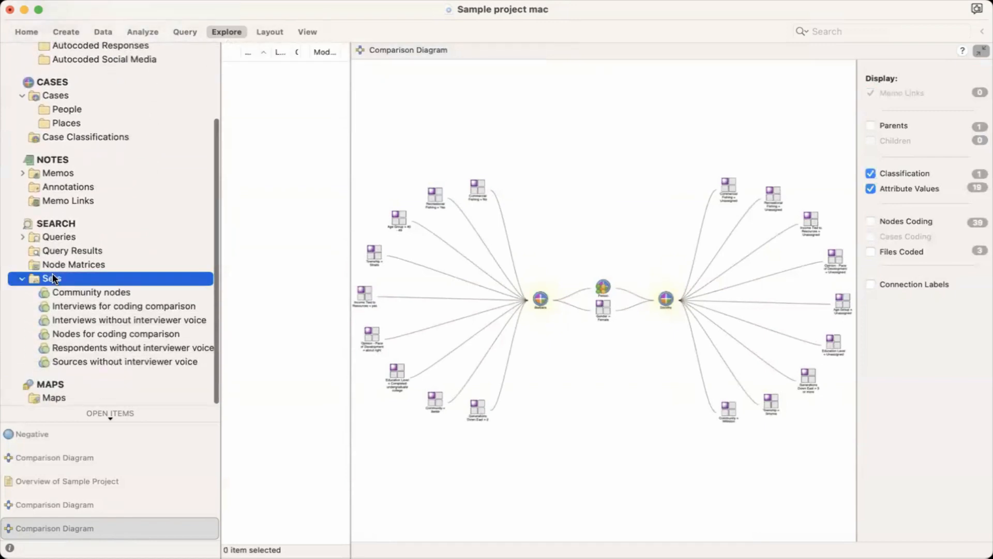
click(81, 292)
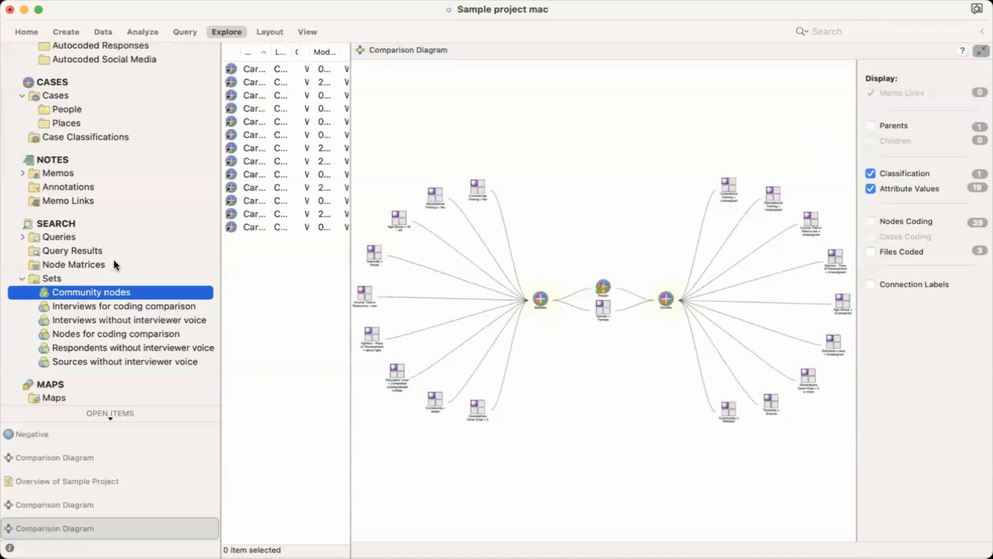
drag(350, 82, 444, 78)
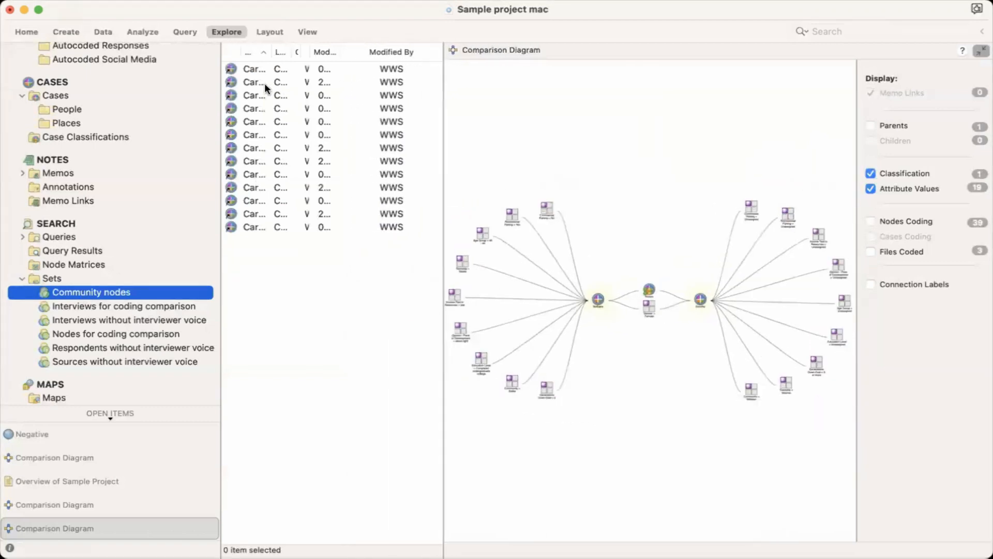
Step: Try to compare the Community nodes set with another item in a comparison diagram
click(249, 69)
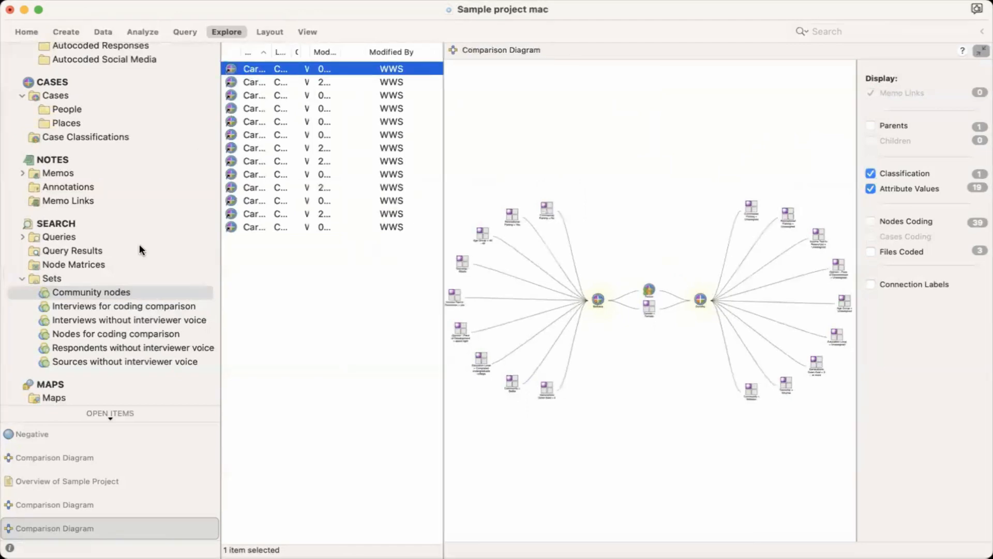
click(96, 294)
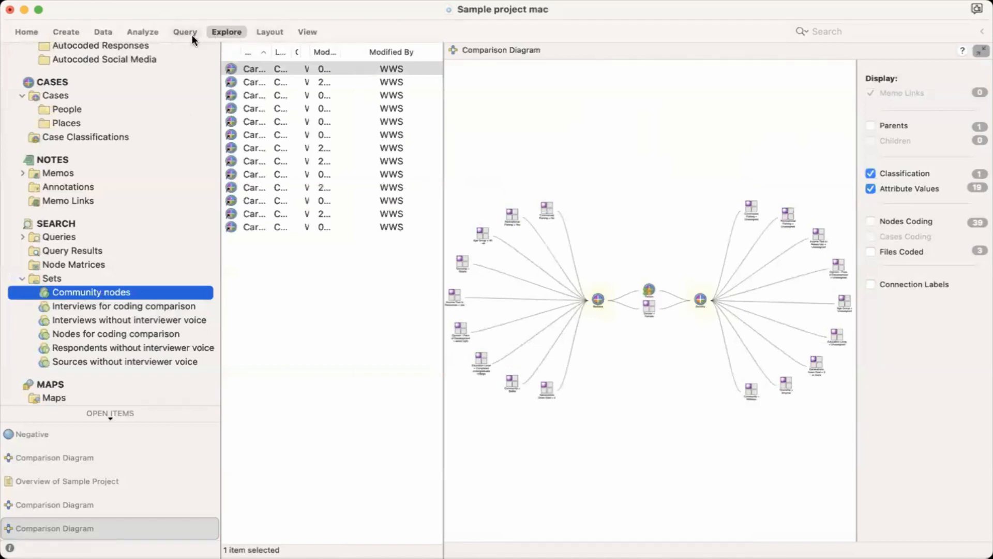
click(225, 32)
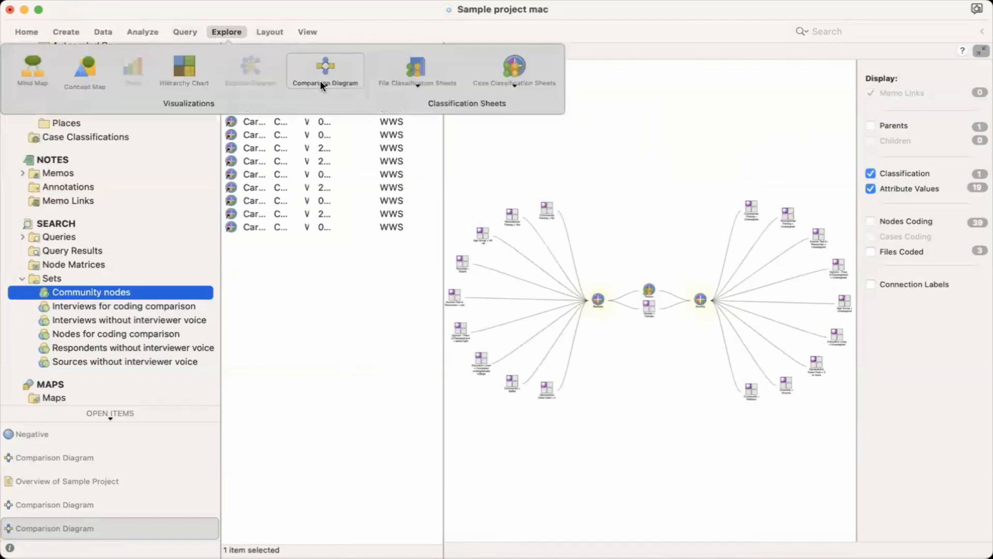
click(321, 81)
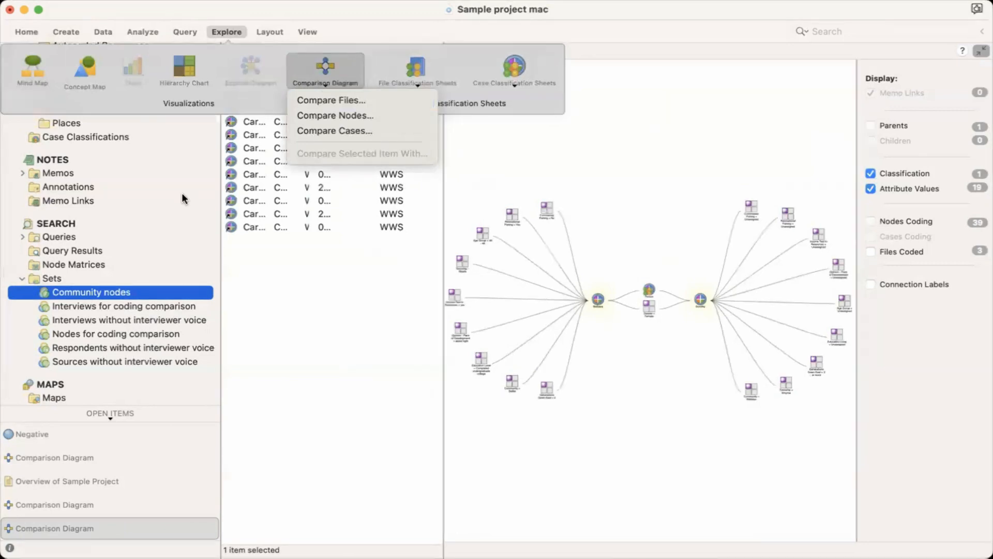
click(113, 286)
click(296, 133)
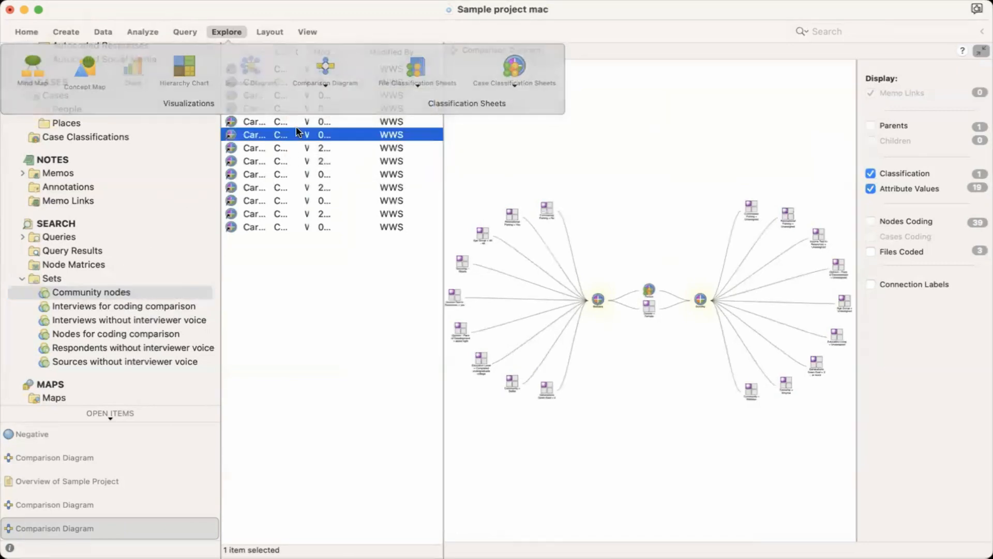
Step: Create a comparison diagram of the Atlantic case under Down East Communities and the first case listed under Interview Participants
click(282, 68)
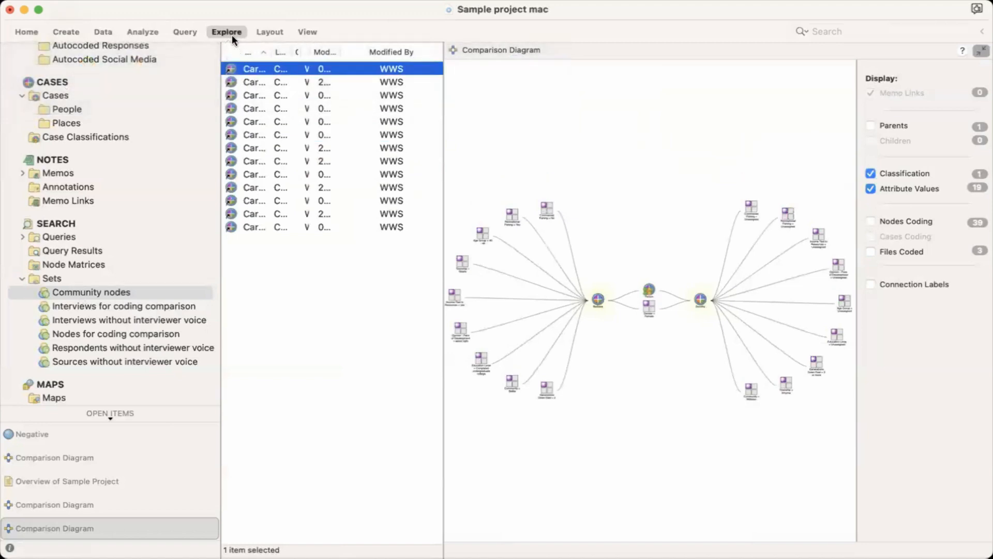
click(321, 86)
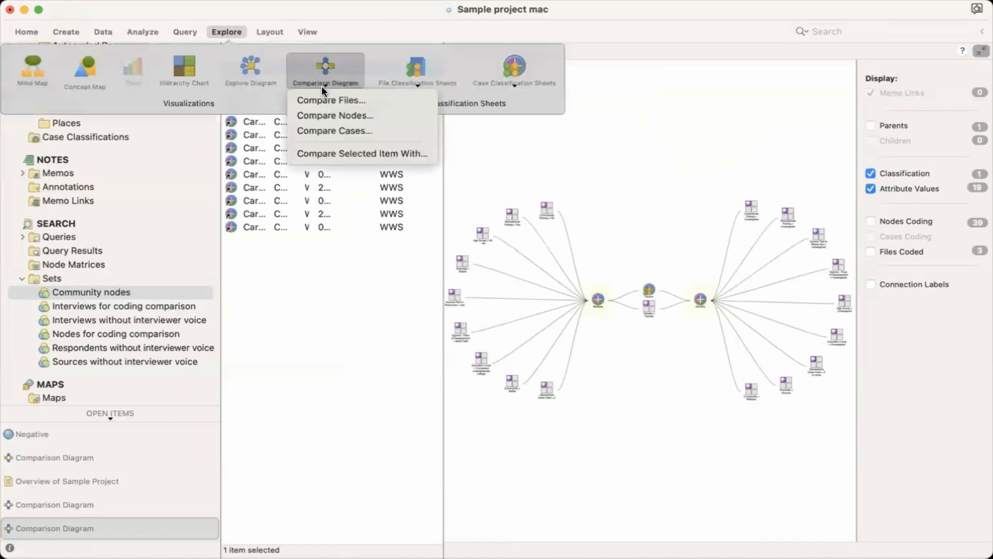
click(344, 154)
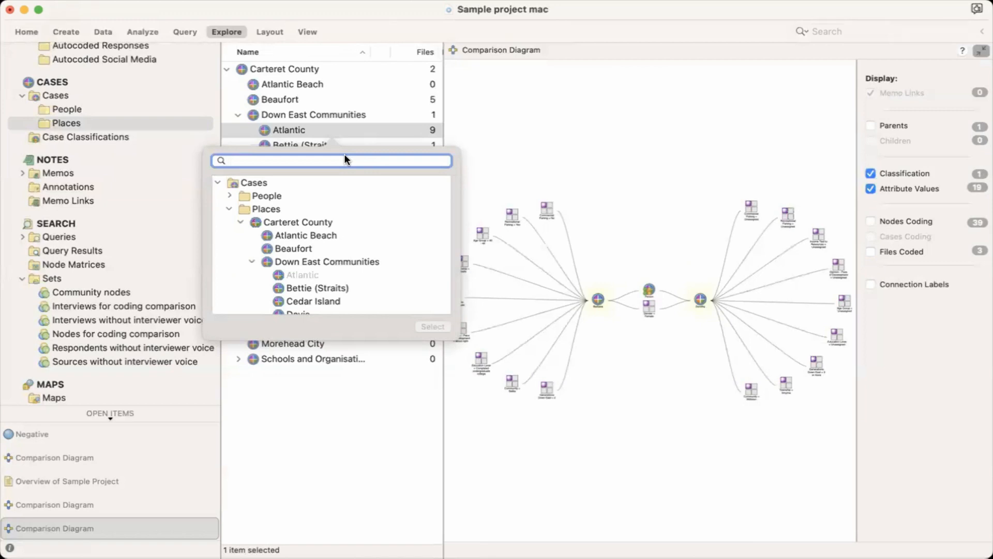
scroll(323, 296, down, 3)
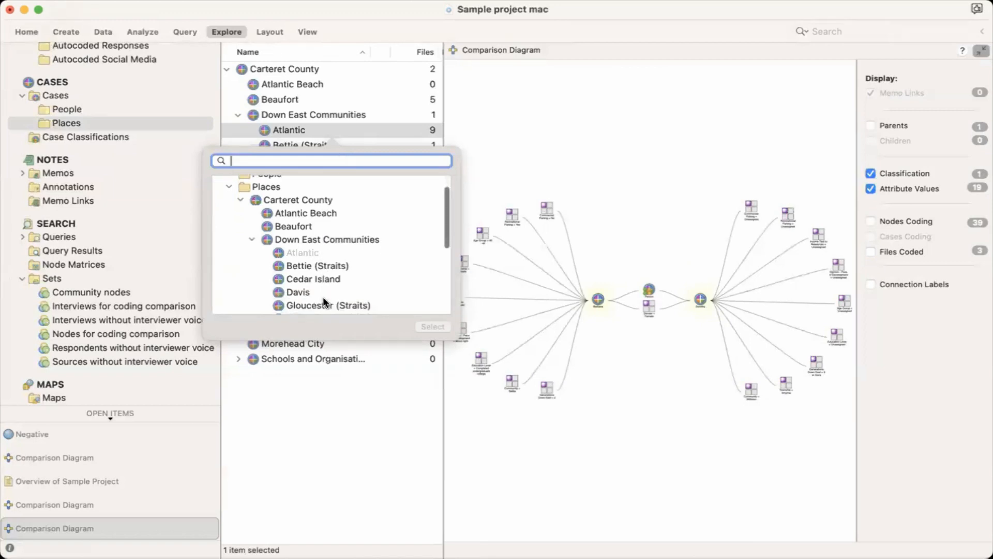
scroll(323, 296, down, 4)
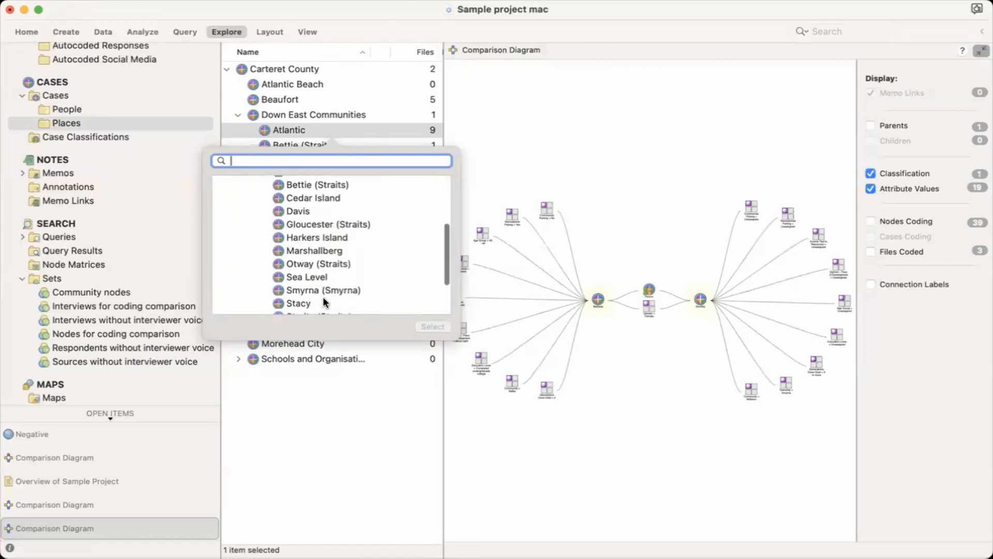
scroll(323, 297, up, 5)
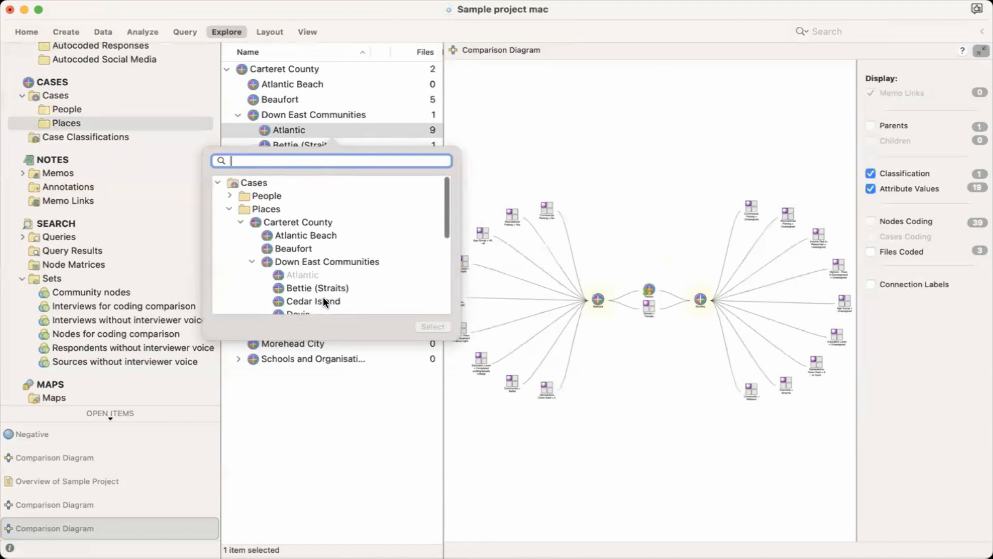
click(230, 195)
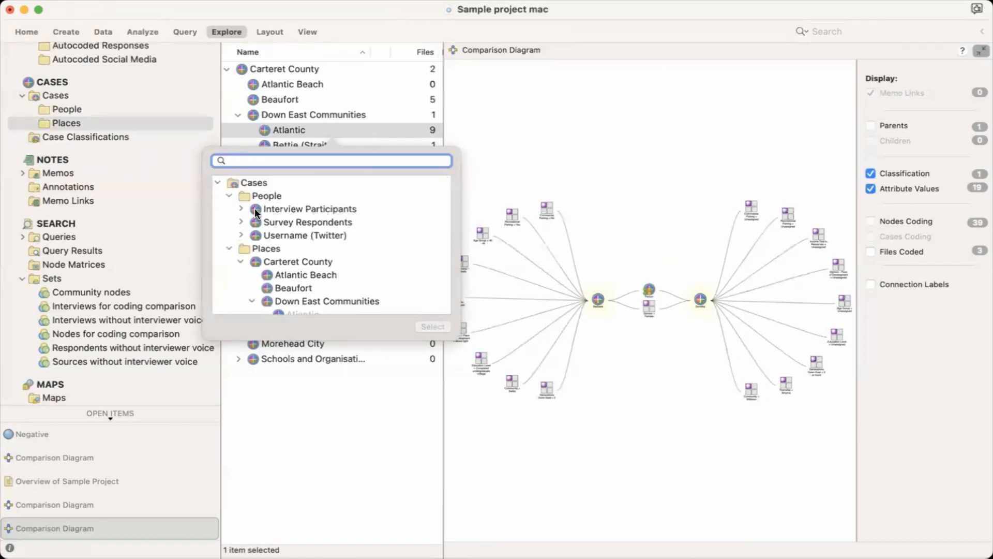
click(241, 209)
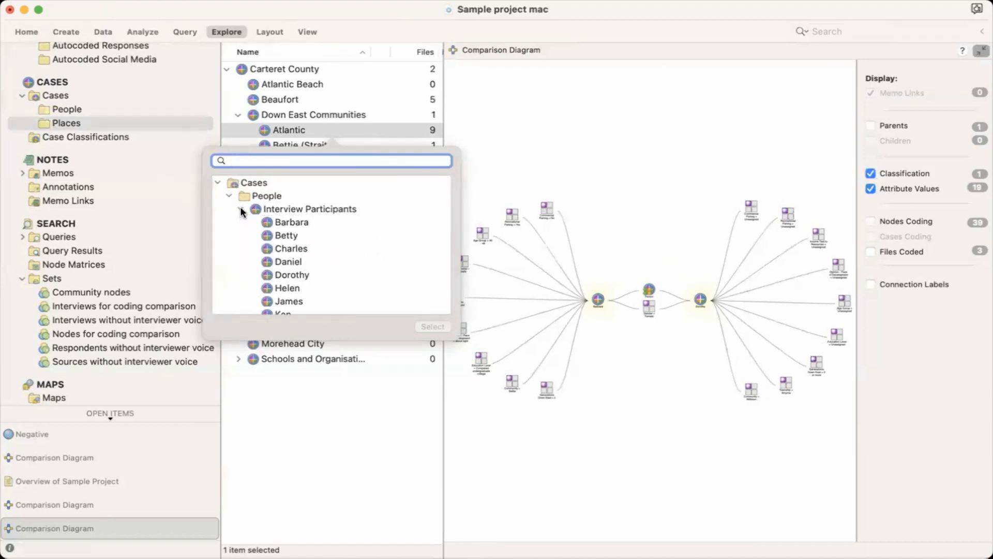
click(278, 224)
click(433, 326)
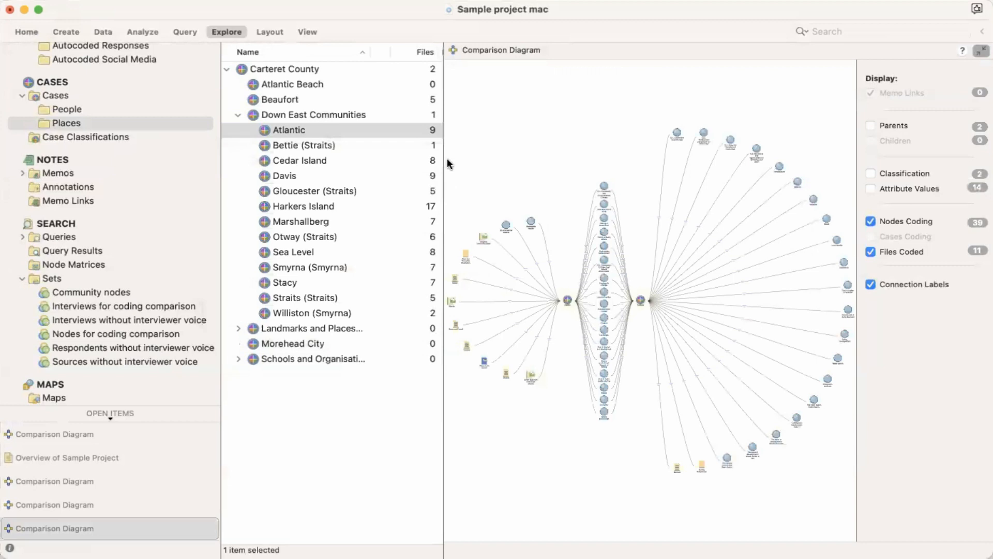
Step: Expand the new comparison diagram to fill the window and hide its connection labels
drag(441, 160, 384, 159)
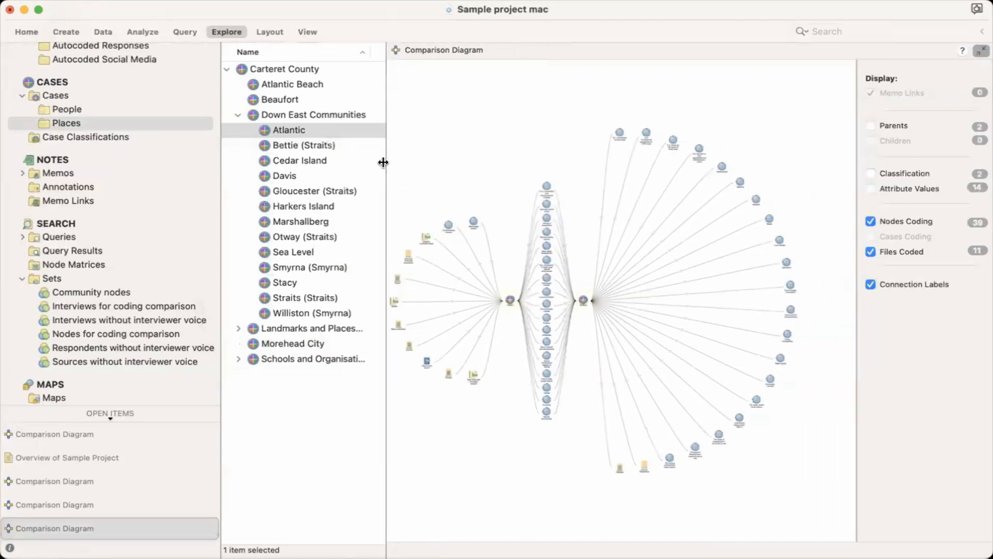
click(981, 50)
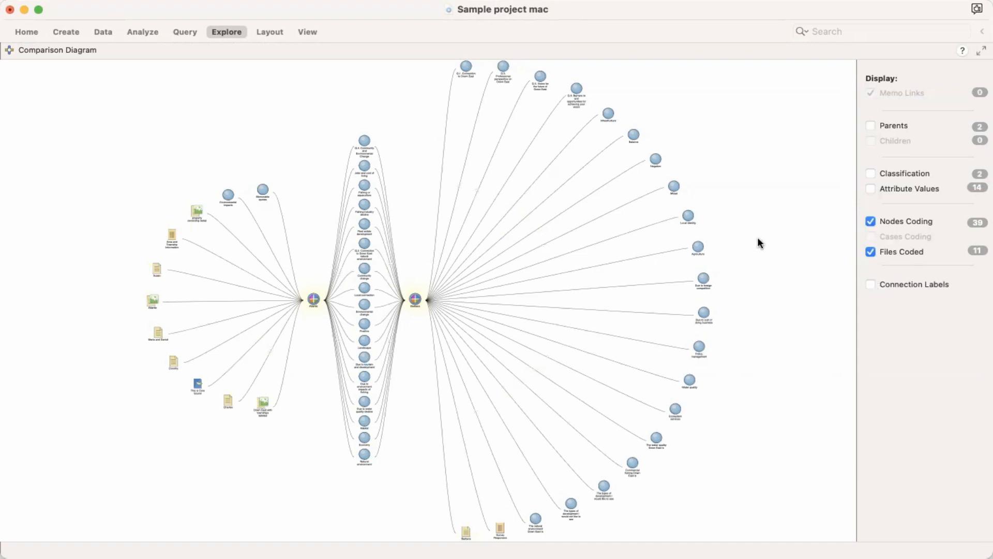
Step: Select all items in the comparison diagram and copy them
click(688, 216)
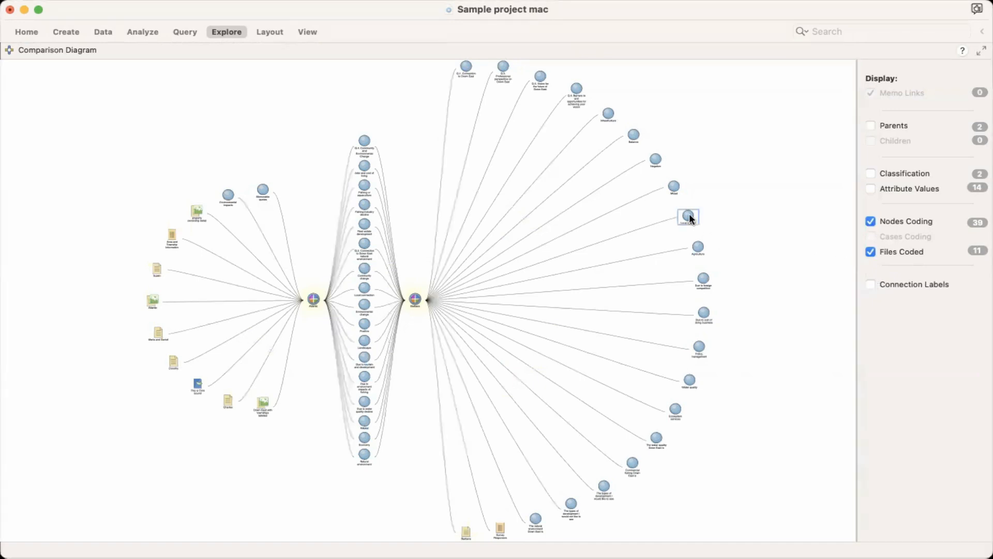
right_click(690, 217)
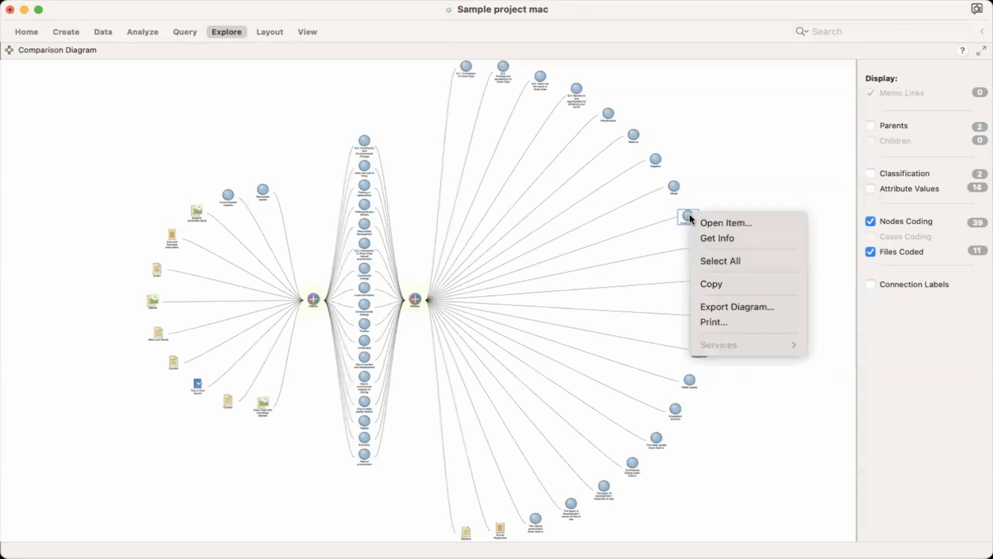
click(723, 260)
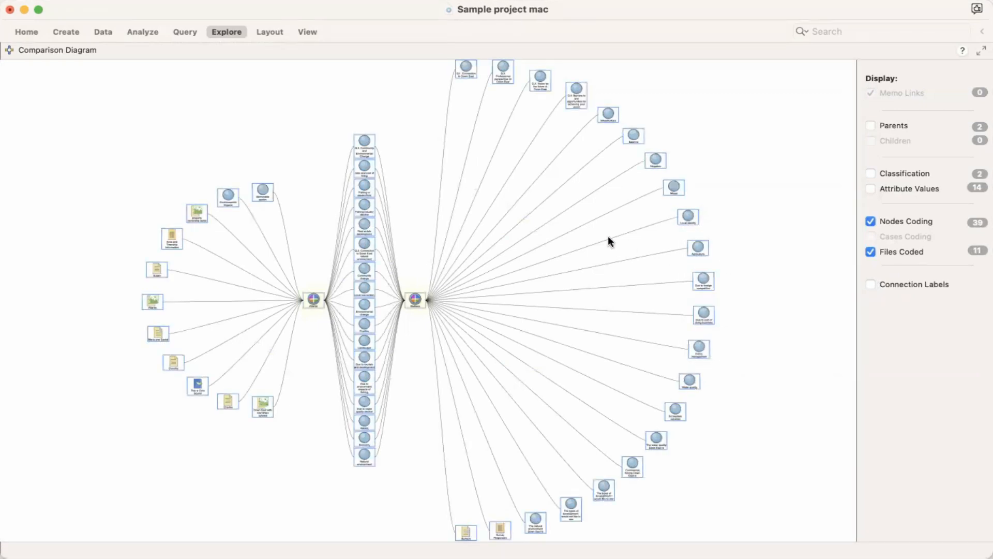
right_click(686, 215)
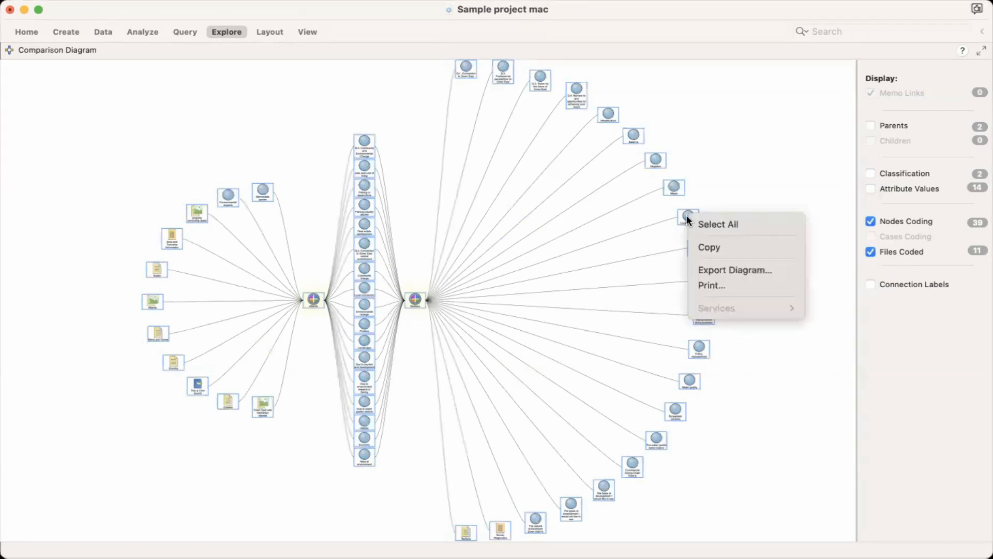
click(707, 247)
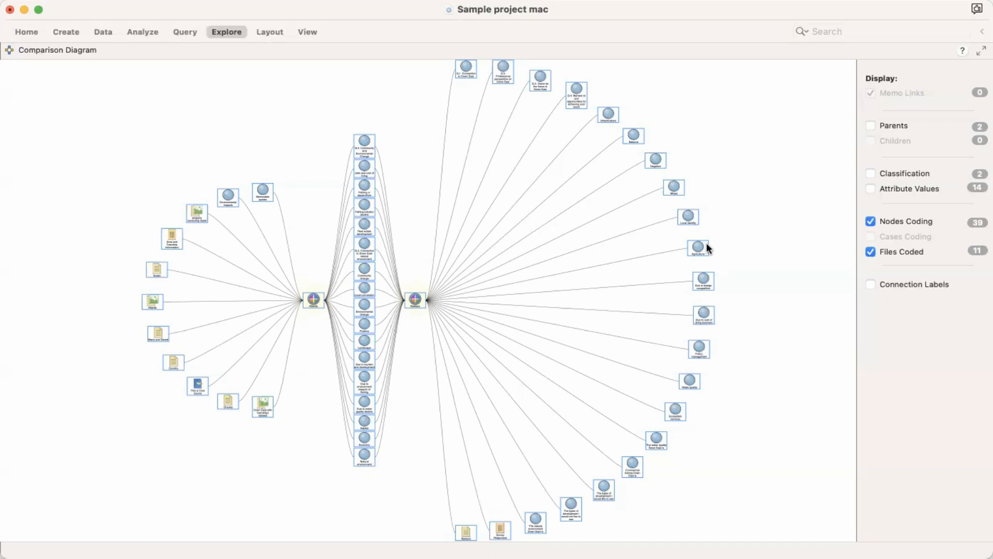
Step: Clear the selection and start exporting the comparison diagram
click(754, 220)
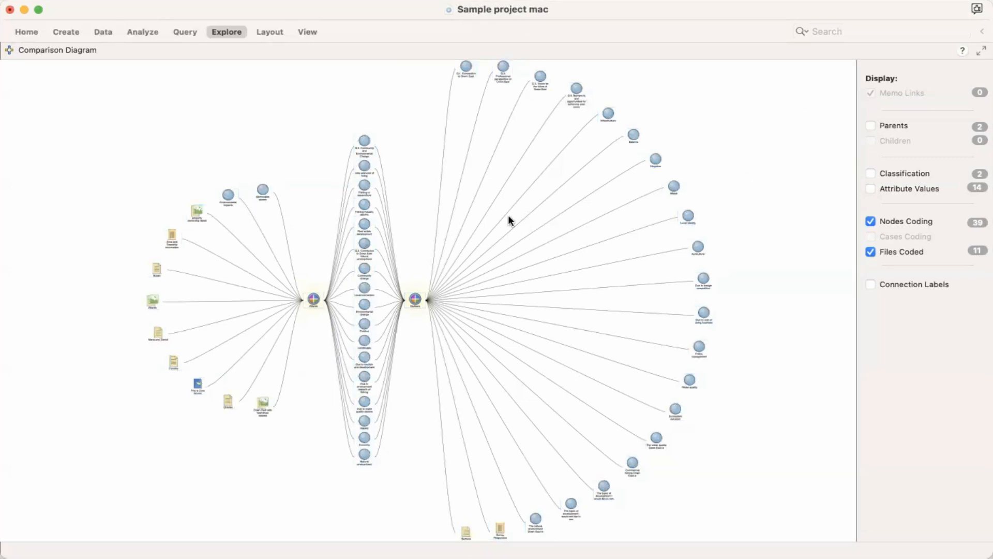
right_click(755, 164)
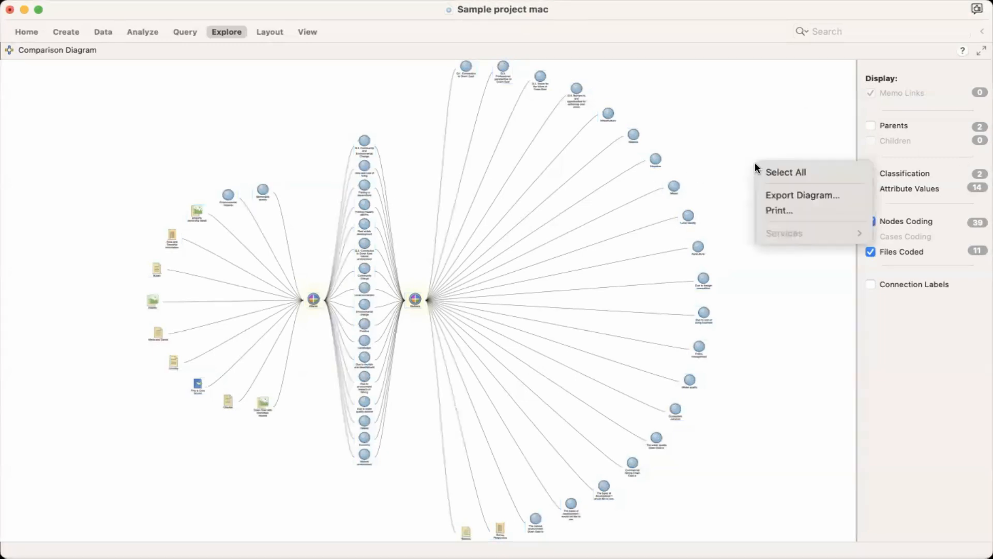
click(776, 194)
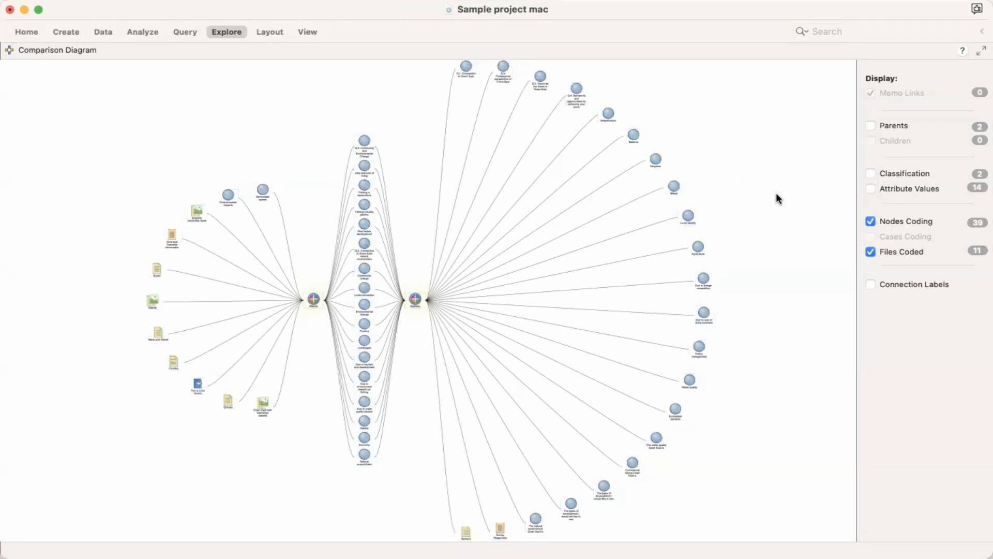